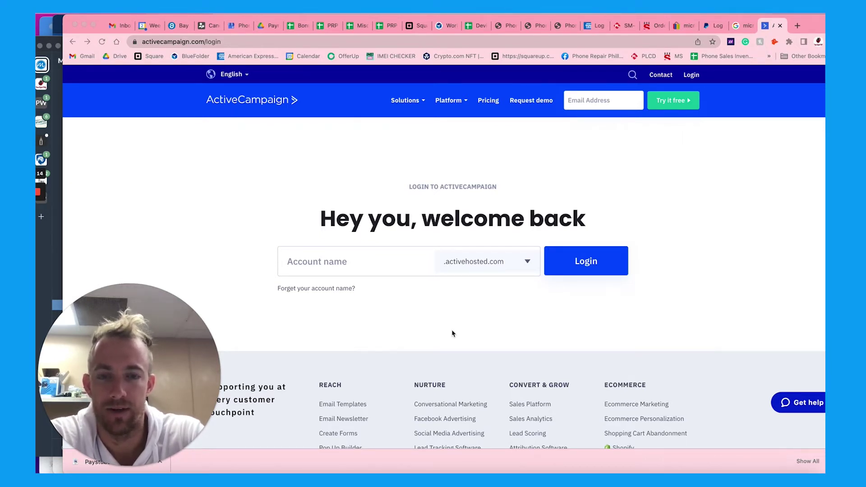
# Focus the browser on the ActiveCampaign login page and open a new tab beside it.
pyautogui.click(452, 333)
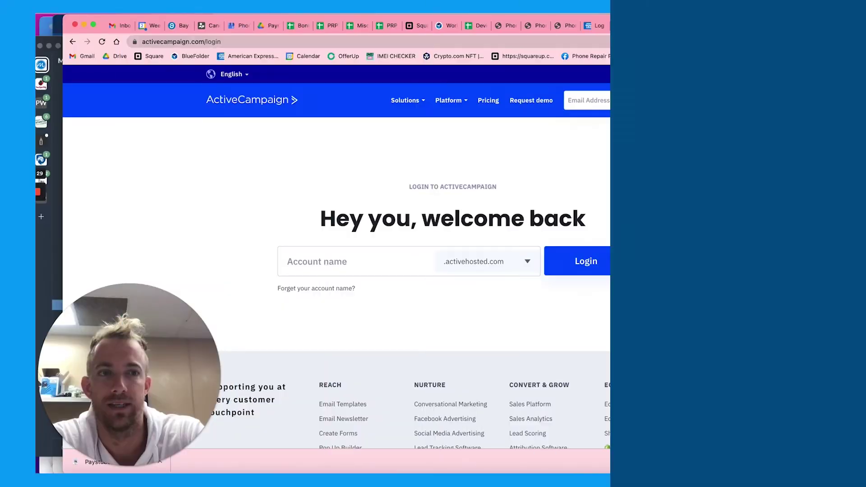
pyautogui.click(797, 26)
# Load phonerepairphilly.com in the new tab, then return to the ActiveCampaign login tab.
pyautogui.write('phonerepai')
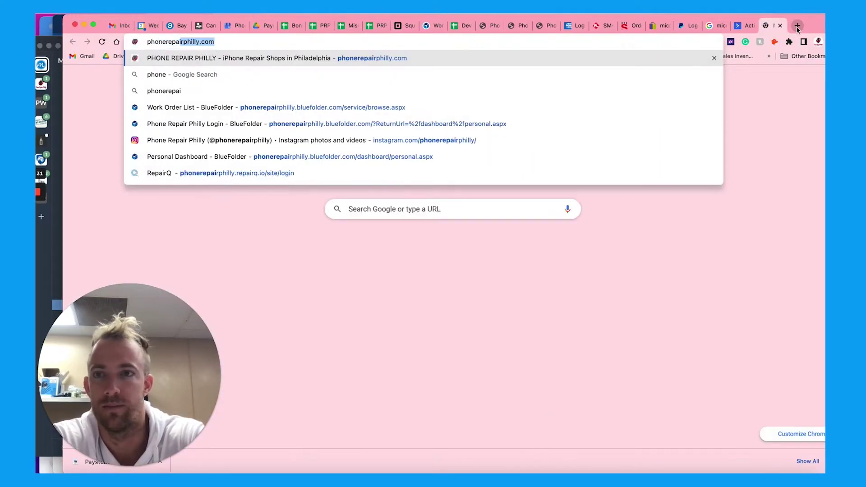
pyautogui.press('Return')
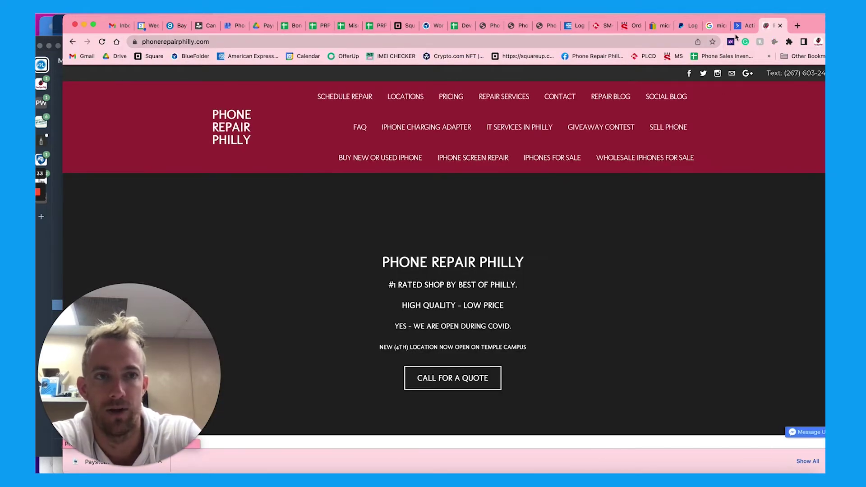
pyautogui.click(743, 27)
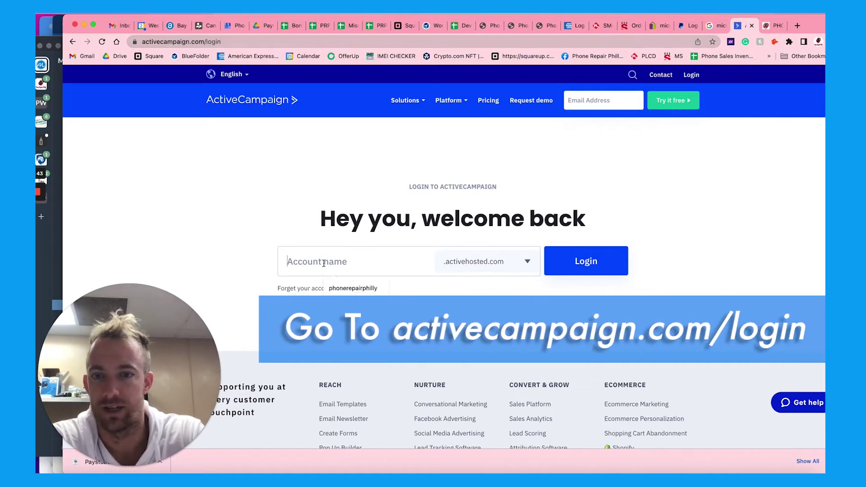
# Log in to ActiveCampaign with the autofilled shop account name.
pyautogui.click(338, 287)
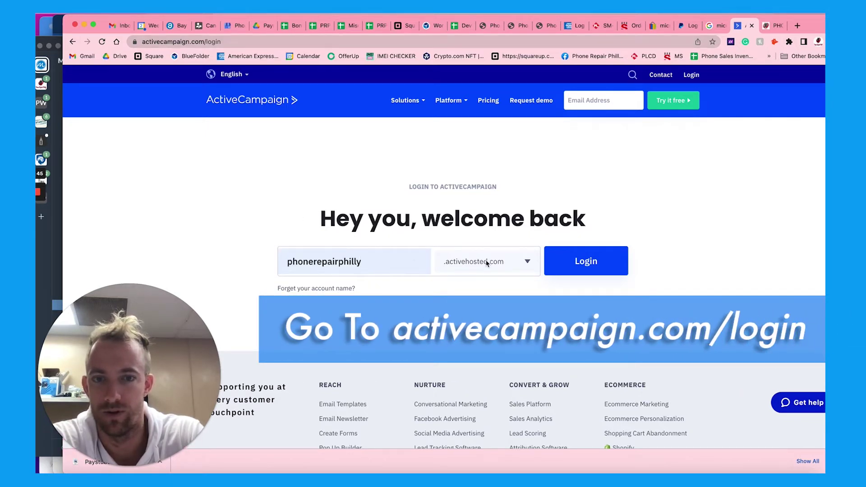
pyautogui.click(587, 266)
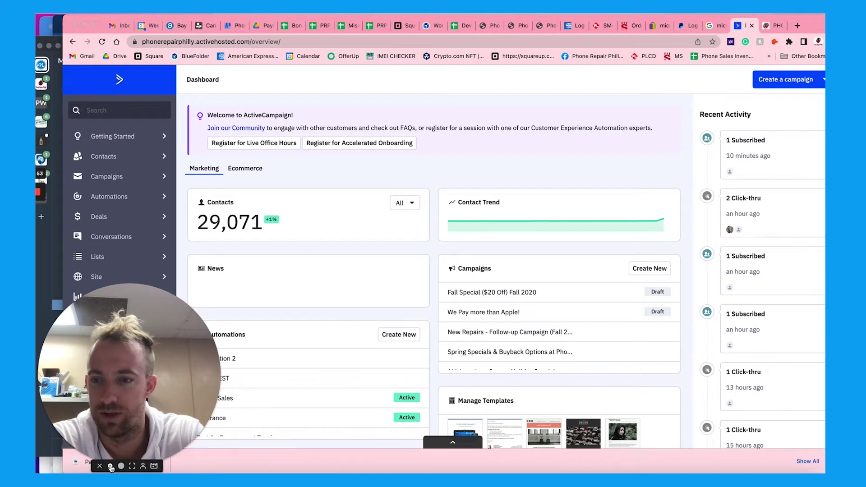
pyautogui.click(111, 465)
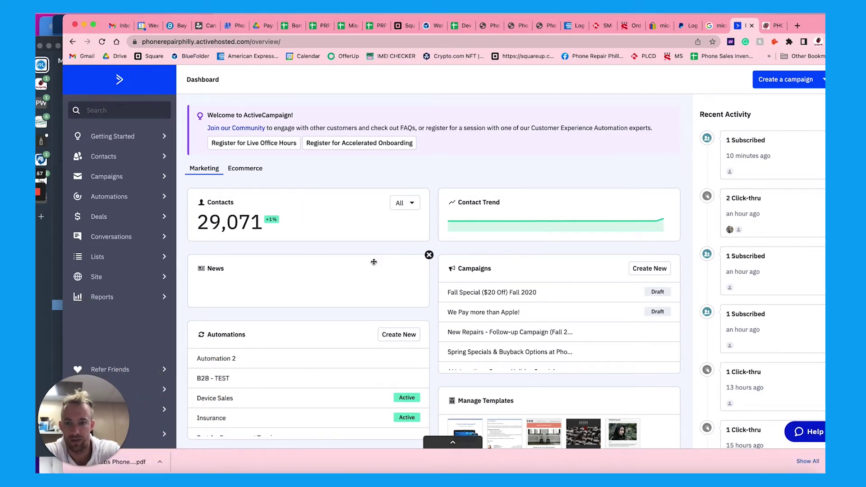
# Scroll through the Dashboard overview and back up, then go to Automations.
pyautogui.scroll(-2, 373, 260)
pyautogui.scroll(-3, 524, 289)
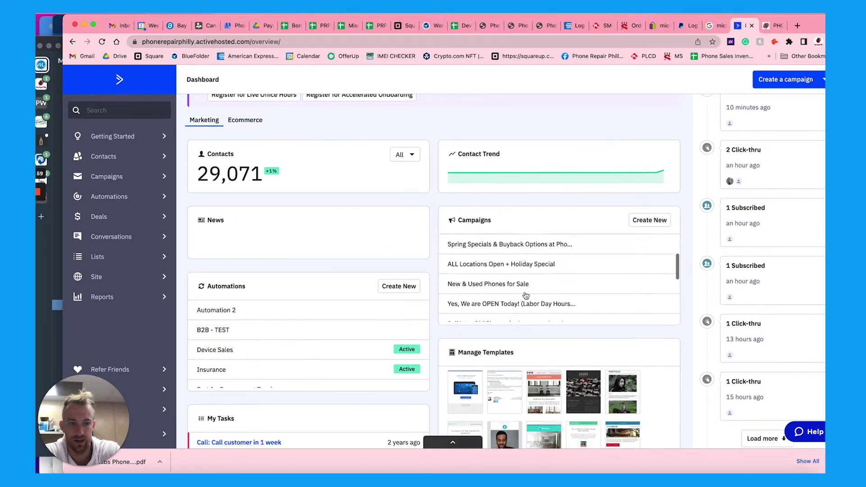
pyautogui.scroll(-2, 525, 295)
pyautogui.scroll(-5, 451, 293)
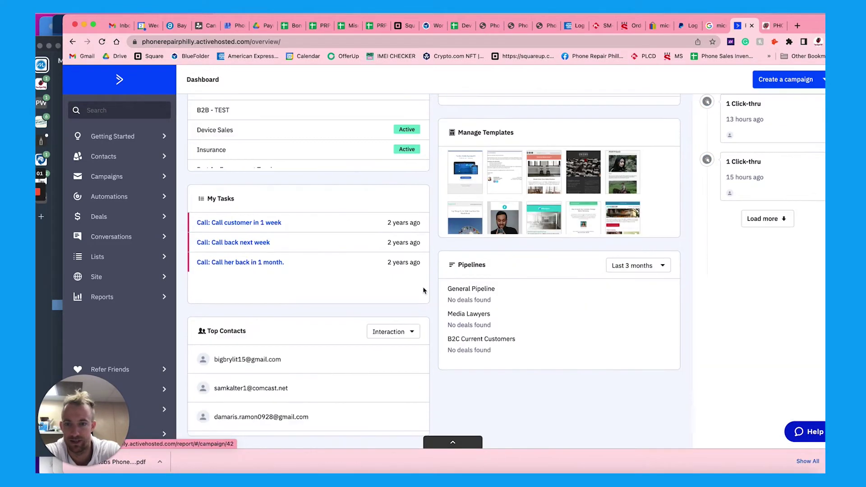
pyautogui.scroll(6, 423, 290)
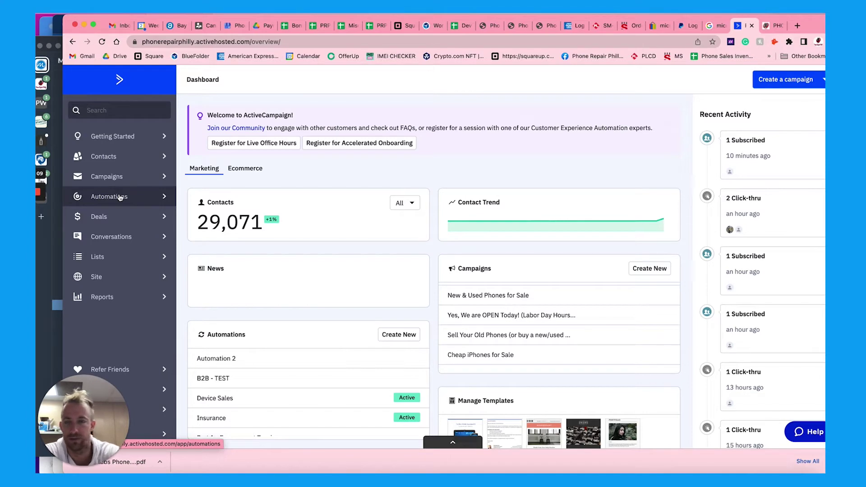
pyautogui.click(120, 197)
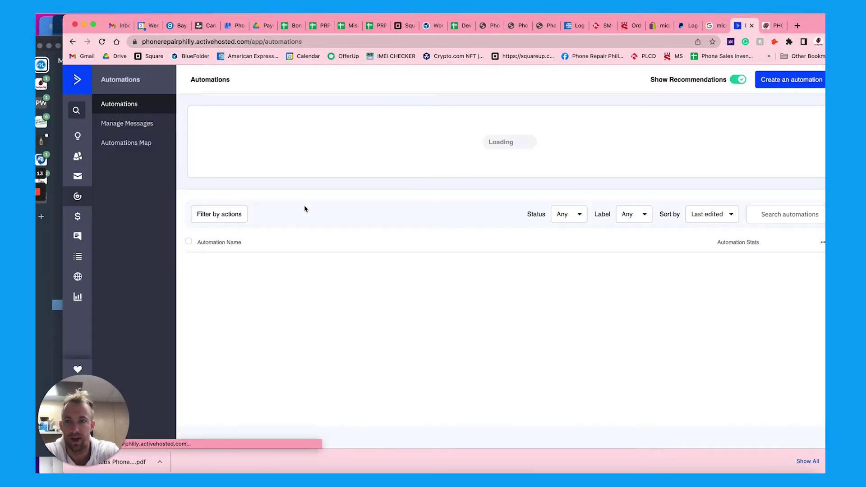
# Scroll through the existing automations list, checking an automation's stats badge.
pyautogui.scroll(-5, 329, 318)
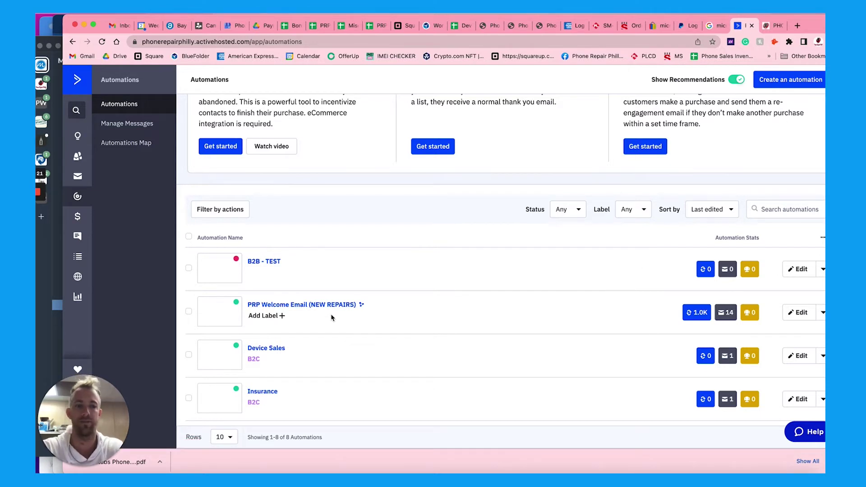
pyautogui.moveTo(725, 311)
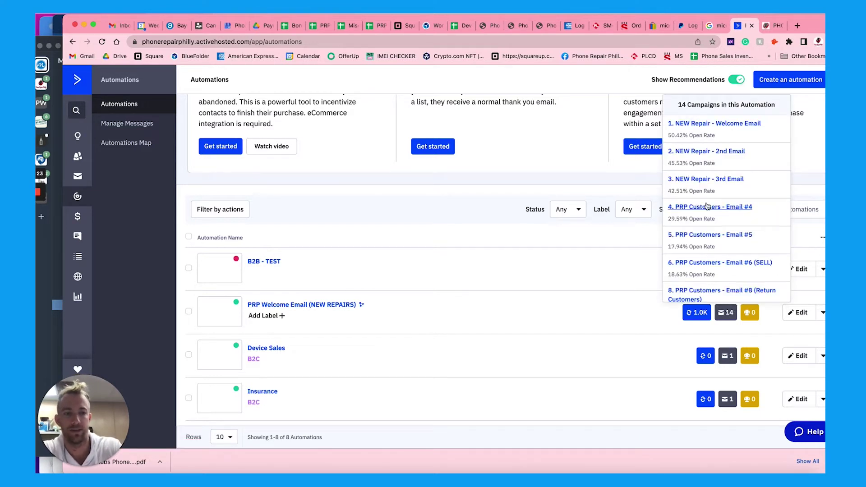
pyautogui.scroll(-5, 722, 203)
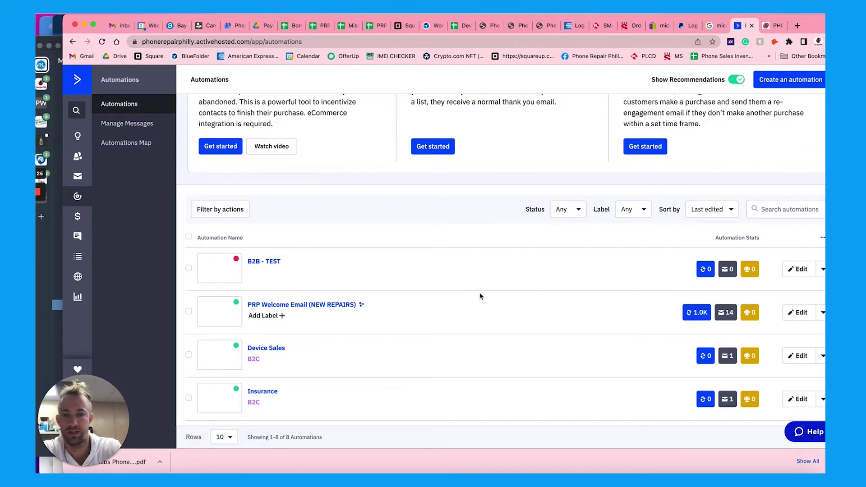
pyautogui.scroll(3, 309, 293)
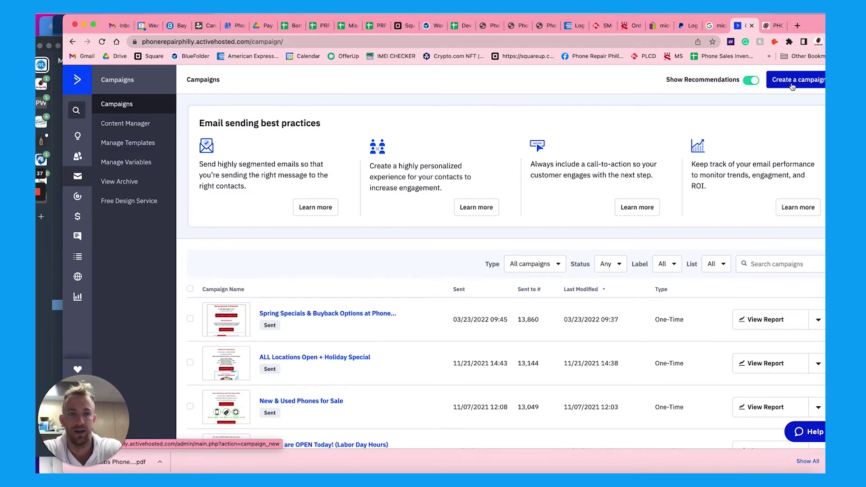
# Duplicate the sent Spring Specials & Buyback Options campaign from its row's actions menu.
pyautogui.click(792, 86)
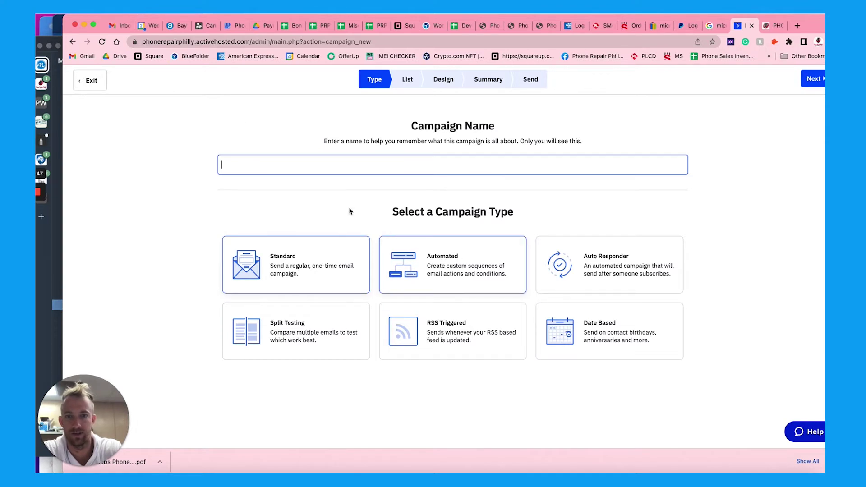
pyautogui.click(95, 87)
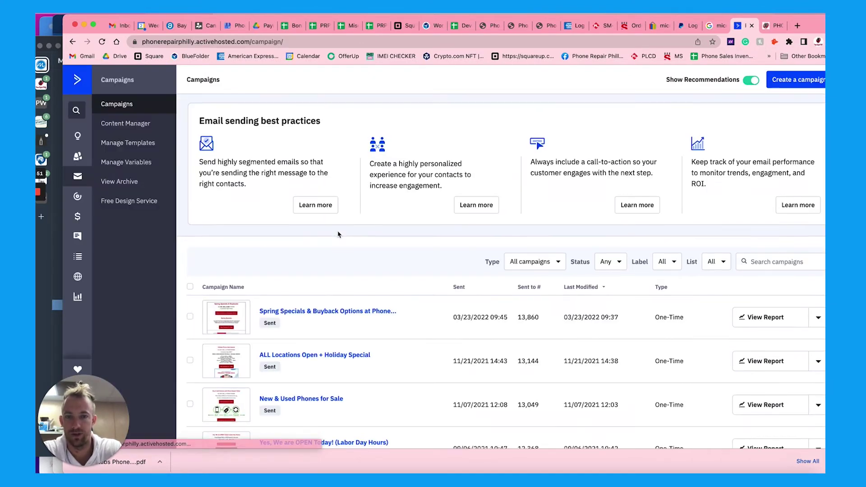
pyautogui.scroll(-1, 338, 234)
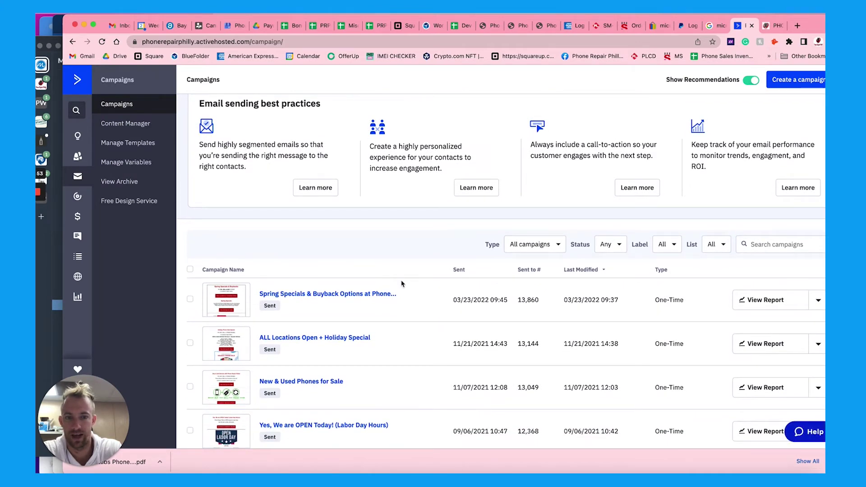
pyautogui.scroll(-1, 403, 283)
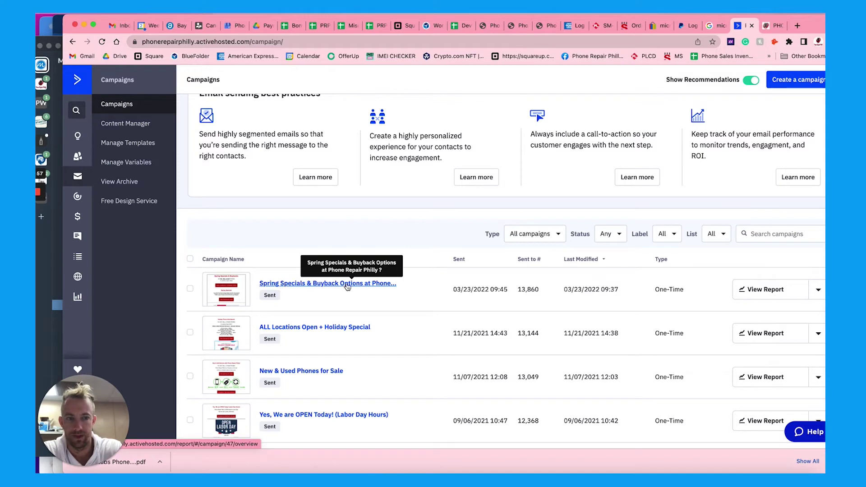
pyautogui.click(818, 291)
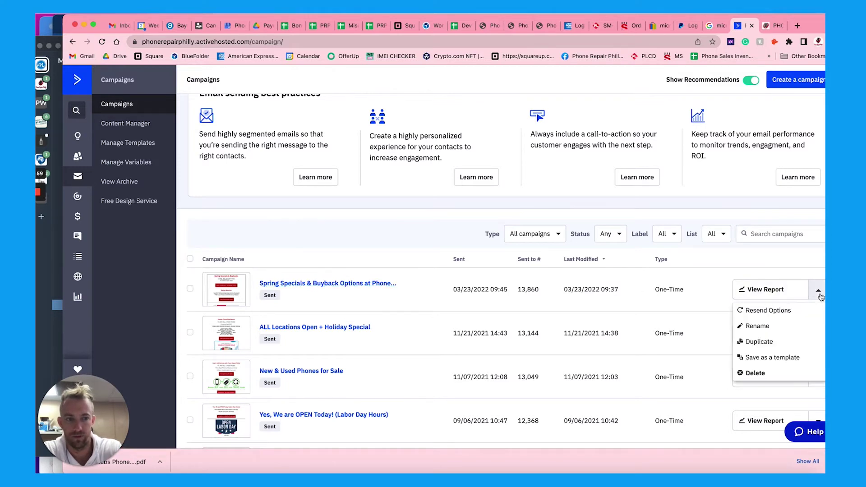
pyautogui.click(758, 342)
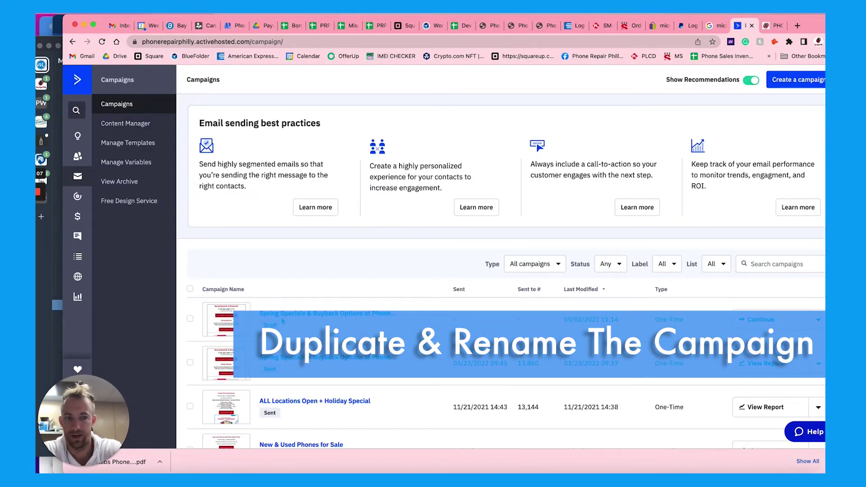
# Rename the draft copy 'May 2nd - Spring Specials & Phone Sales' and continue to recipients.
pyautogui.click(760, 320)
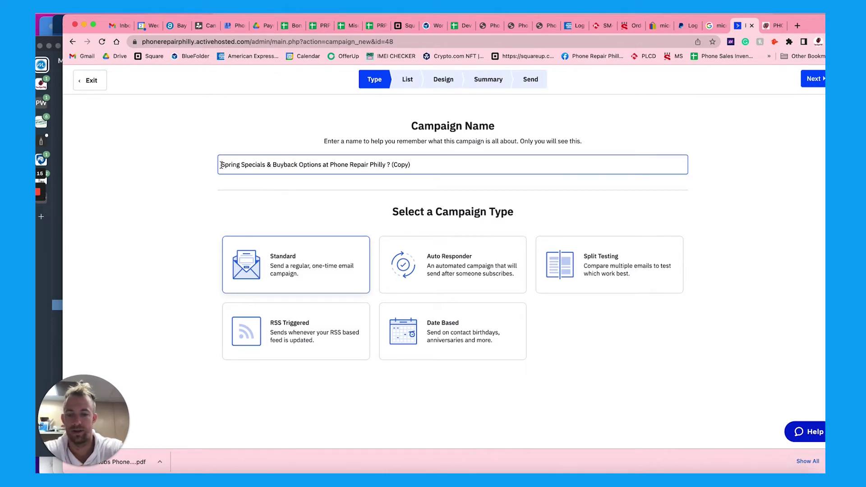
pyautogui.write('May 2nd')
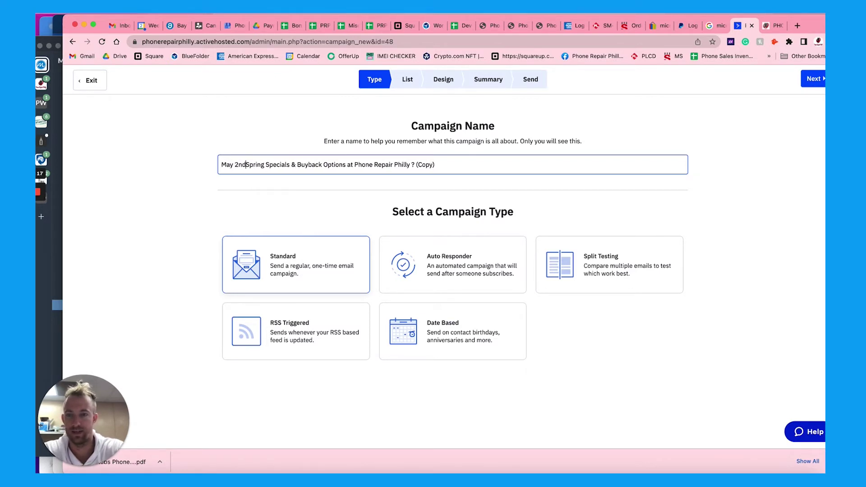
pyautogui.write(' -')
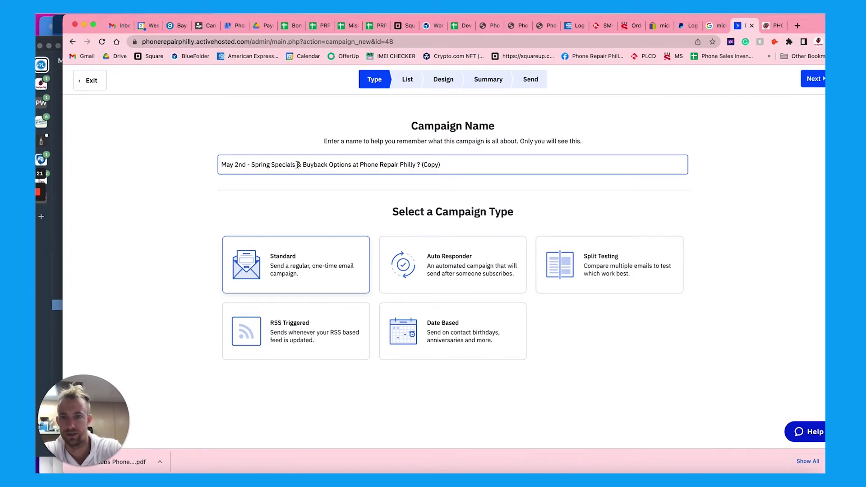
pyautogui.moveTo(303, 165); pyautogui.dragTo(492, 166)
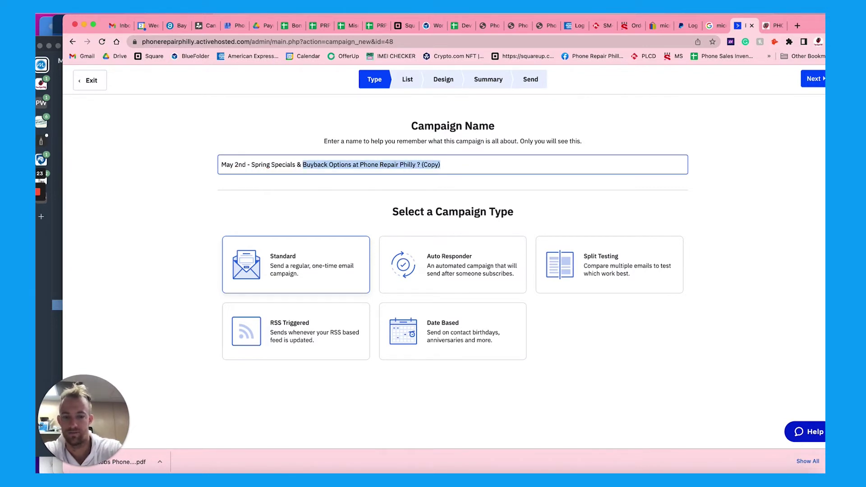
pyautogui.write('Phone Sales')
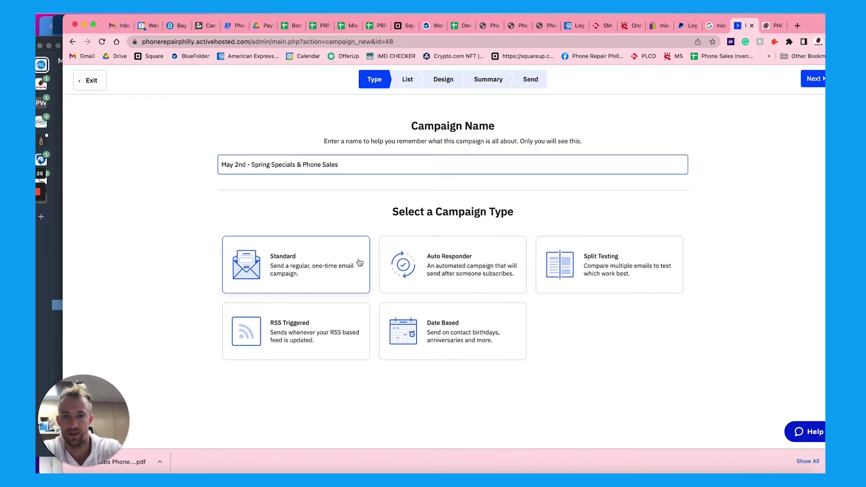
pyautogui.click(812, 79)
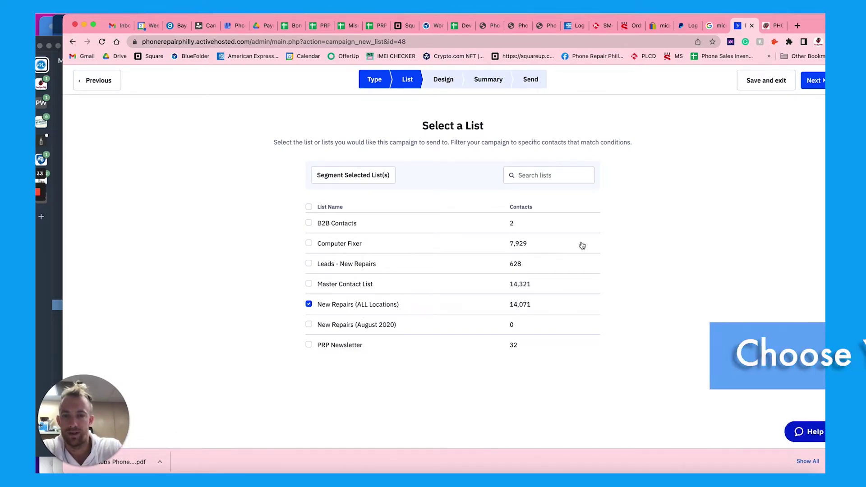
# Keep New Repairs (ALL Locations) as the list and enter the designer at the top heading.
pyautogui.click(812, 80)
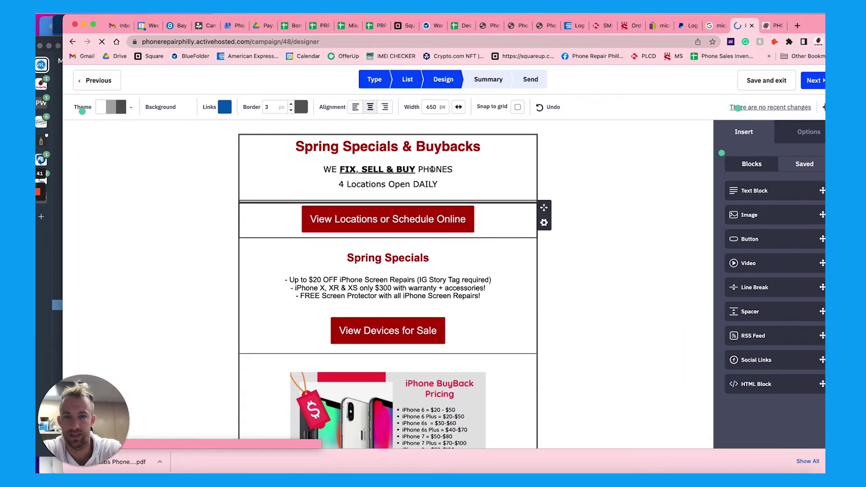
pyautogui.click(384, 149)
# Review the email layout, selecting the Spring Specials & Buybacks heading and tagline.
pyautogui.scroll(-3, 384, 151)
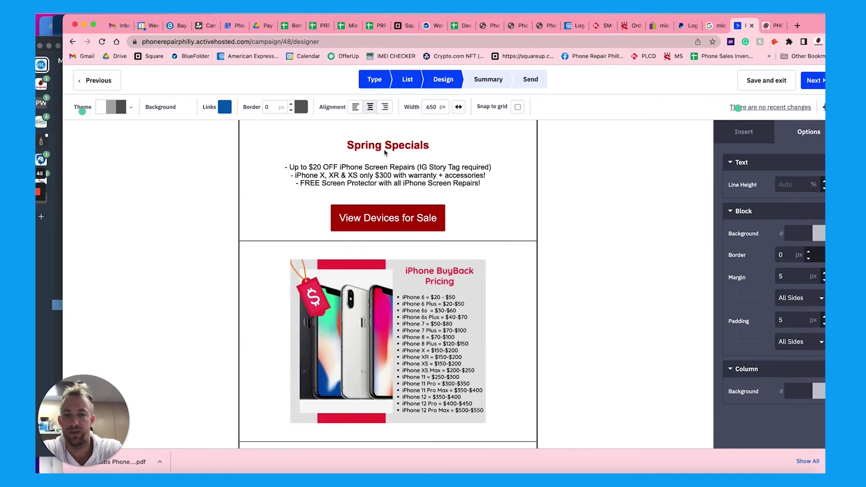
pyautogui.scroll(-2, 384, 153)
pyautogui.scroll(5, 442, 226)
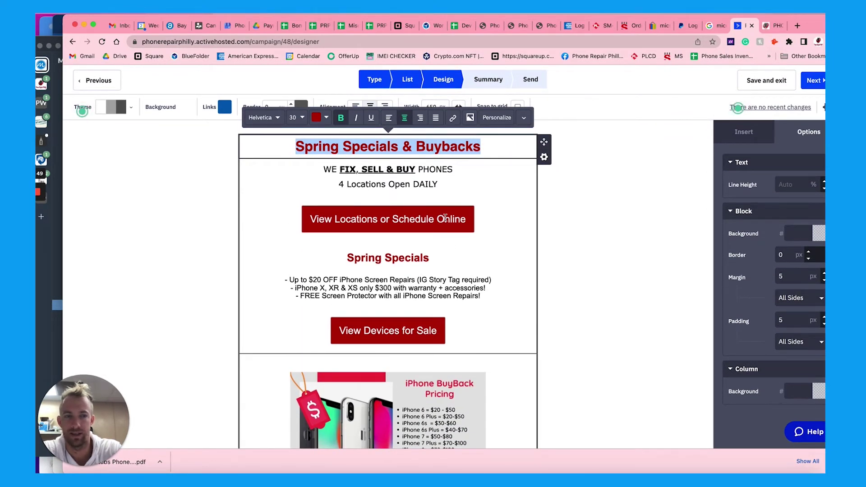
pyautogui.scroll(-10, 445, 219)
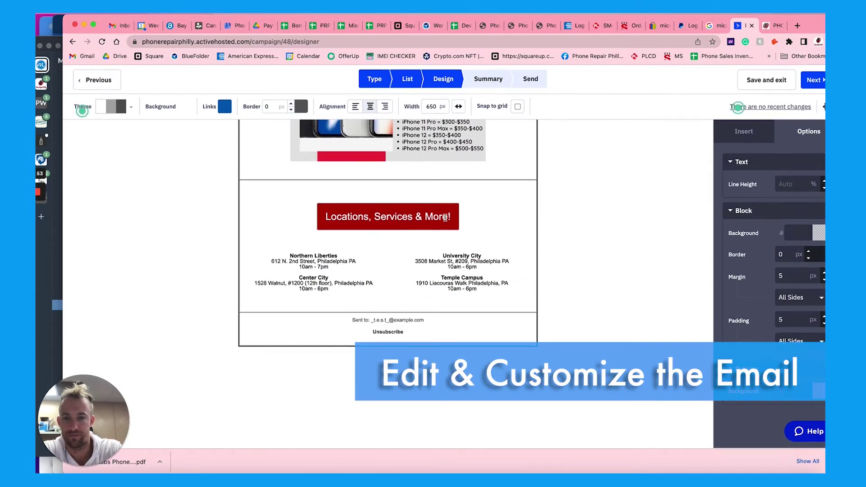
pyautogui.scroll(6, 444, 218)
pyautogui.scroll(3, 445, 218)
pyautogui.tripleClick(405, 151)
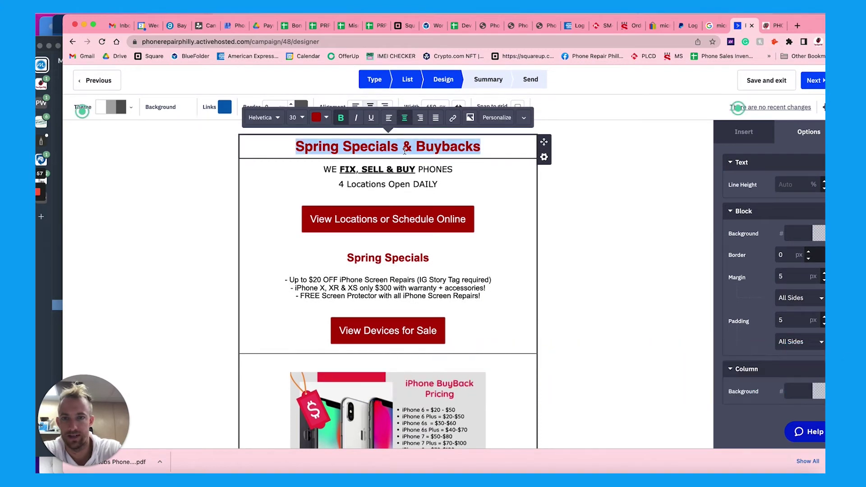
pyautogui.click(390, 174)
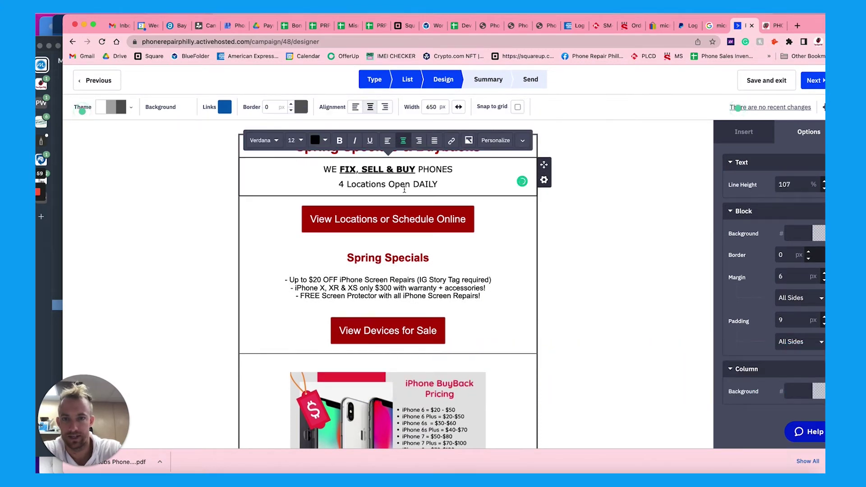
# Give the View Locations or Schedule Online button a 5 px black border.
pyautogui.click(390, 214)
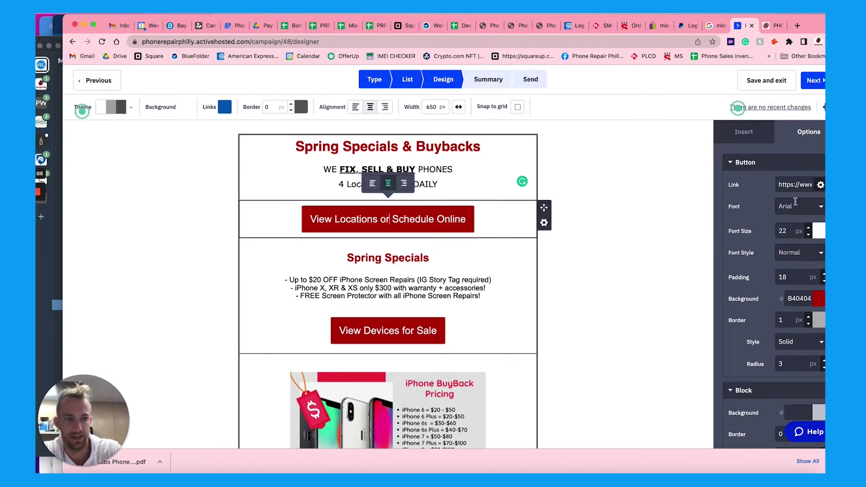
pyautogui.click(792, 185)
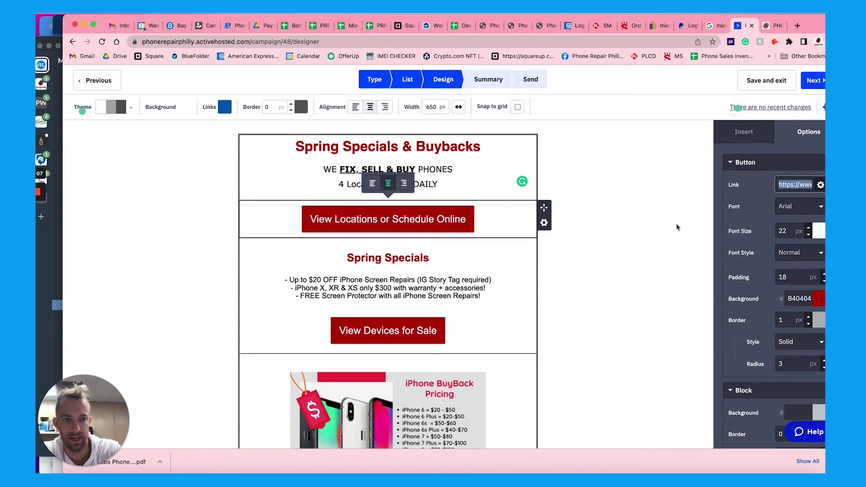
pyautogui.click(808, 317)
pyautogui.click(808, 317)
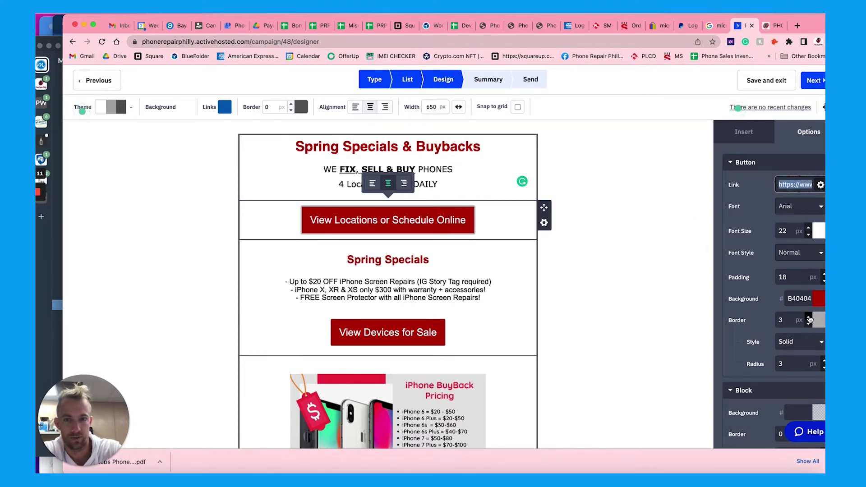
pyautogui.click(809, 317)
pyautogui.click(809, 317)
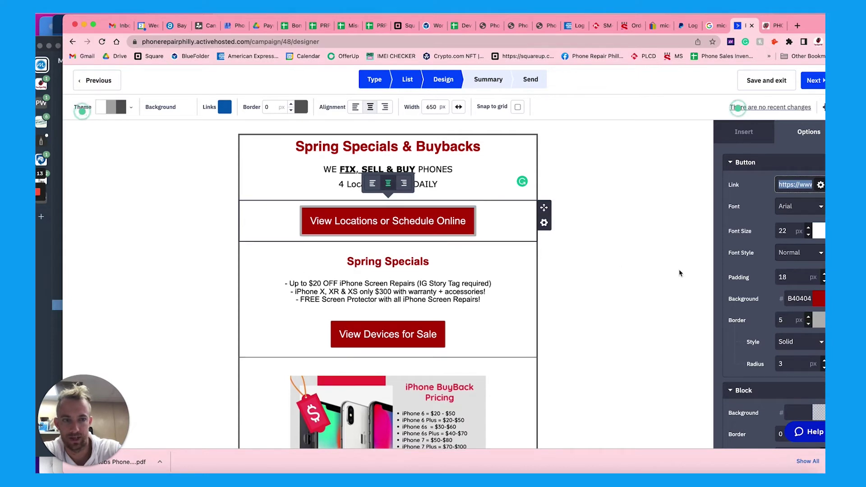
pyautogui.click(820, 320)
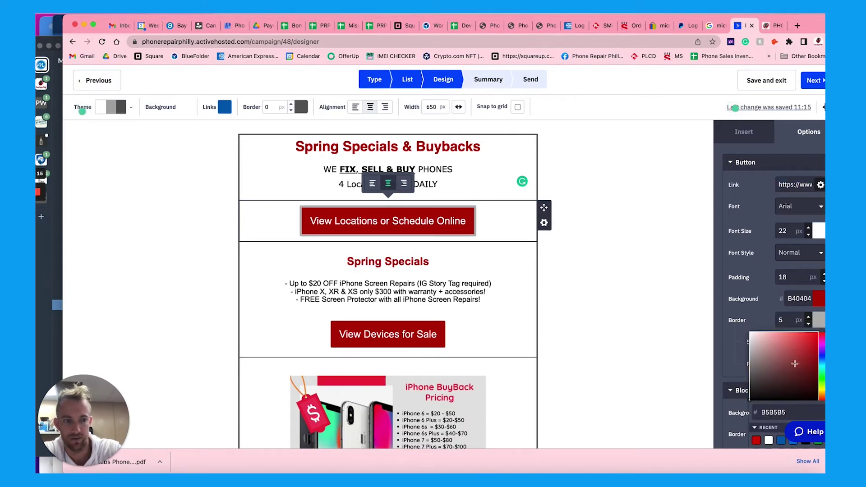
pyautogui.click(805, 440)
pyautogui.click(632, 332)
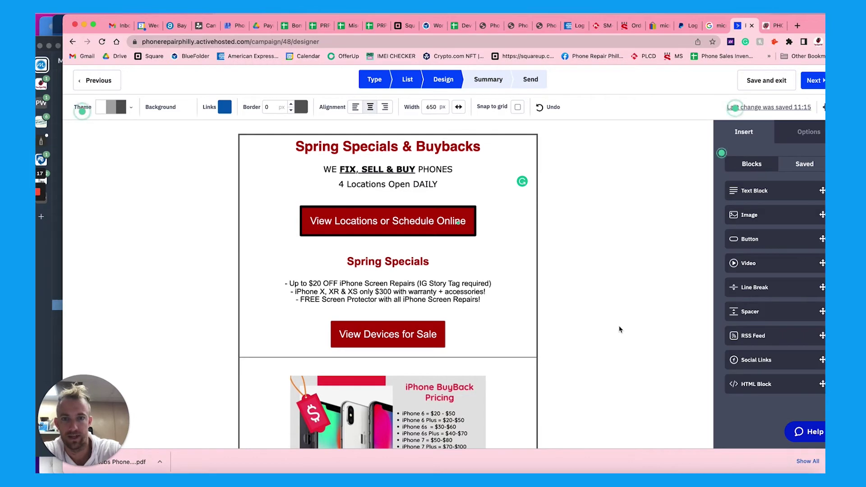
# Lower the iPhone X, XR & XS special price from $300 to $275.
pyautogui.click(383, 283)
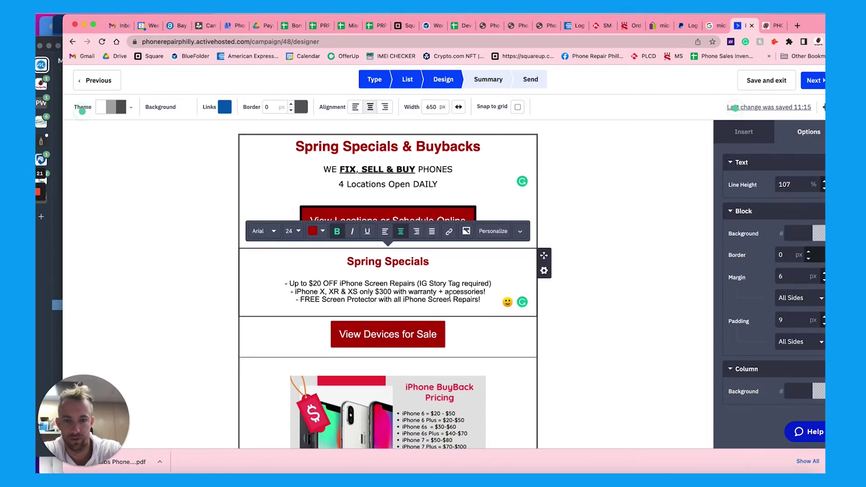
pyautogui.scroll(-2, 436, 299)
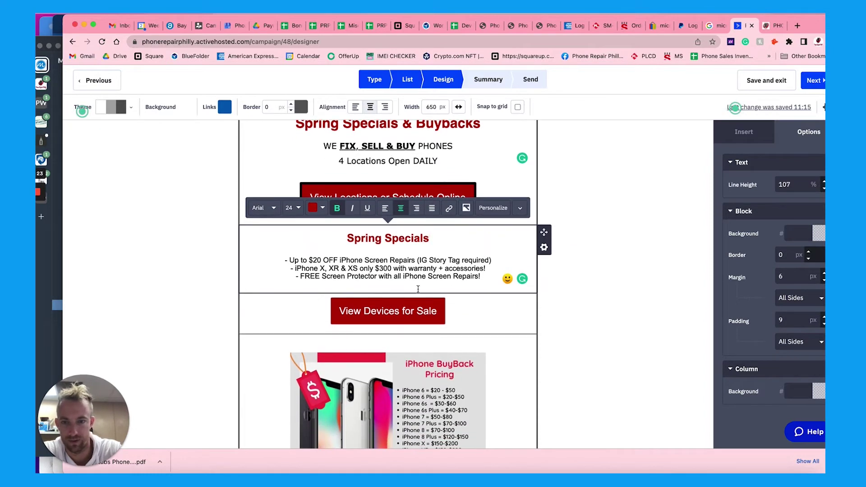
pyautogui.click(385, 269)
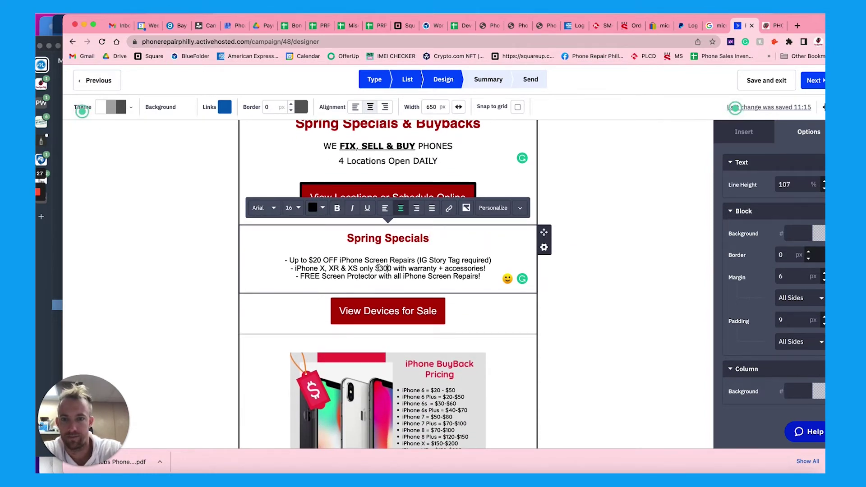
pyautogui.doubleClick(385, 268)
pyautogui.write('275')
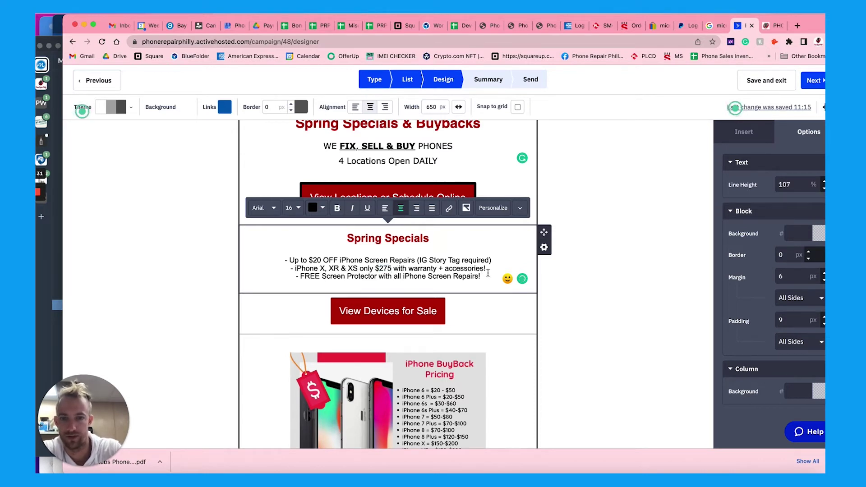
# Give the View Devices for Sale button a 4 px black border.
pyautogui.click(417, 311)
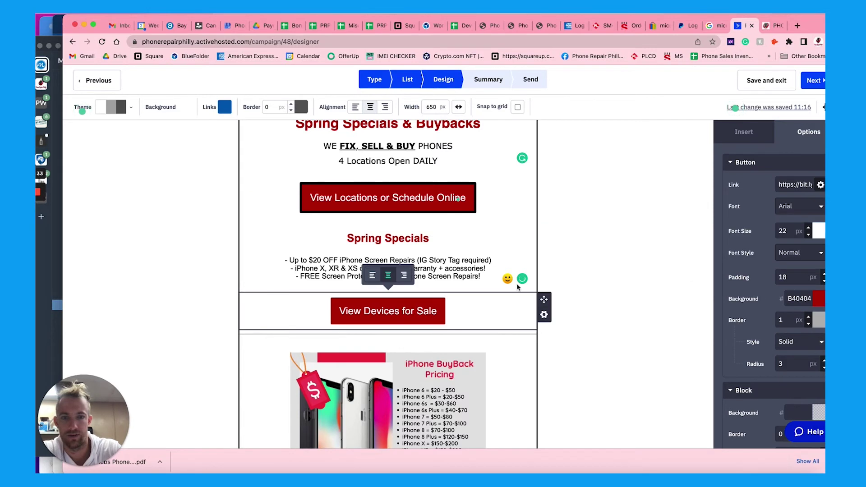
pyautogui.click(808, 317)
pyautogui.click(808, 317)
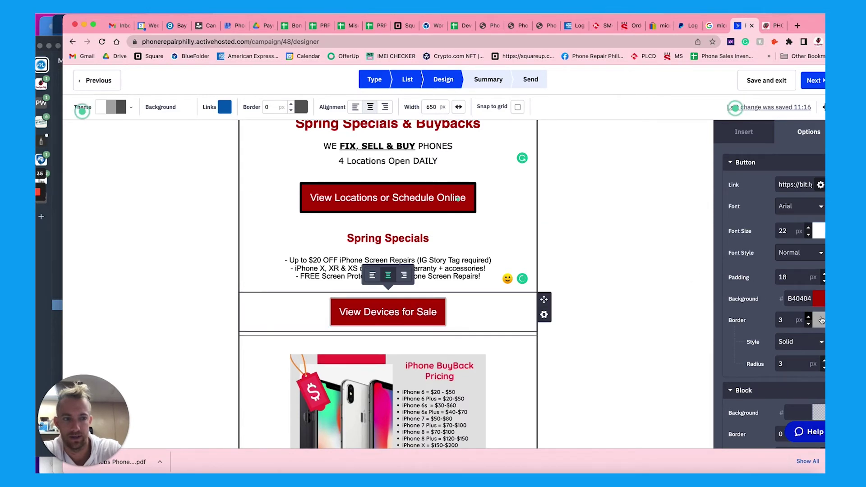
pyautogui.click(809, 317)
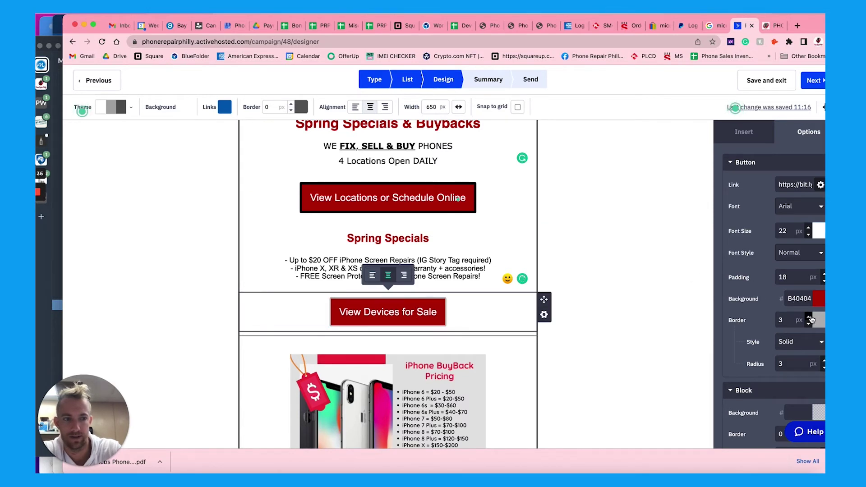
pyautogui.click(798, 185)
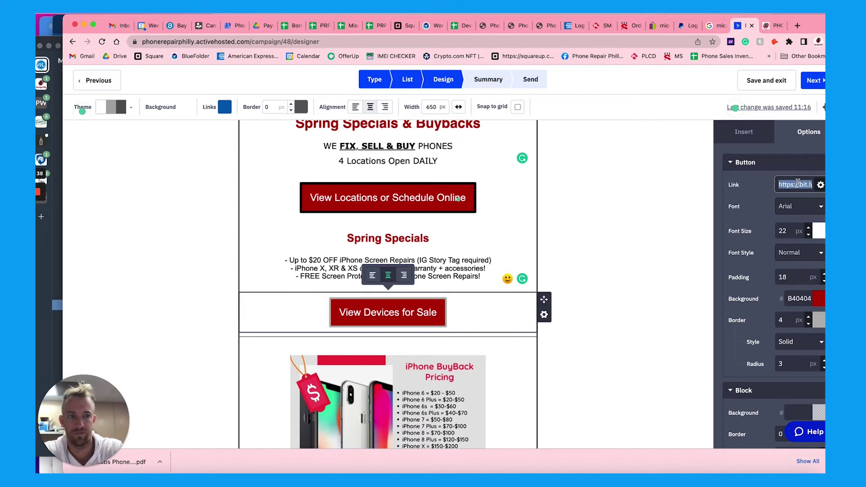
pyautogui.click(821, 321)
pyautogui.moveTo(814, 393); pyautogui.dragTo(818, 399)
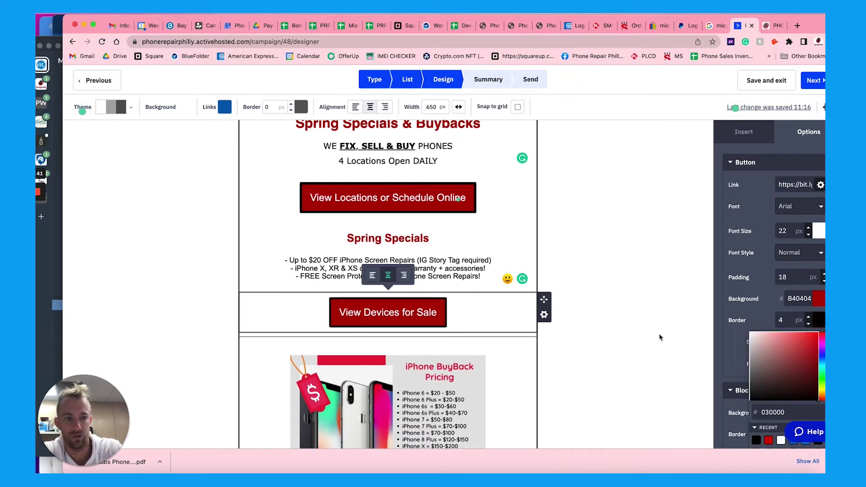
pyautogui.click(654, 336)
pyautogui.scroll(-3, 453, 305)
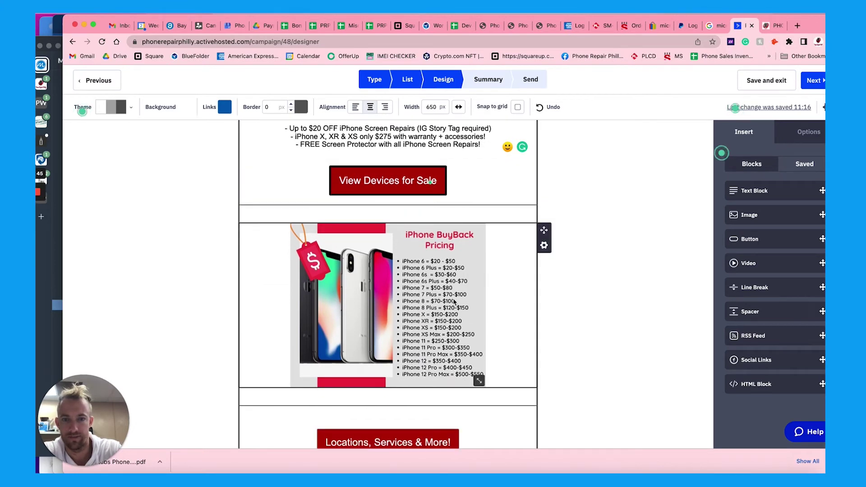
pyautogui.click(544, 245)
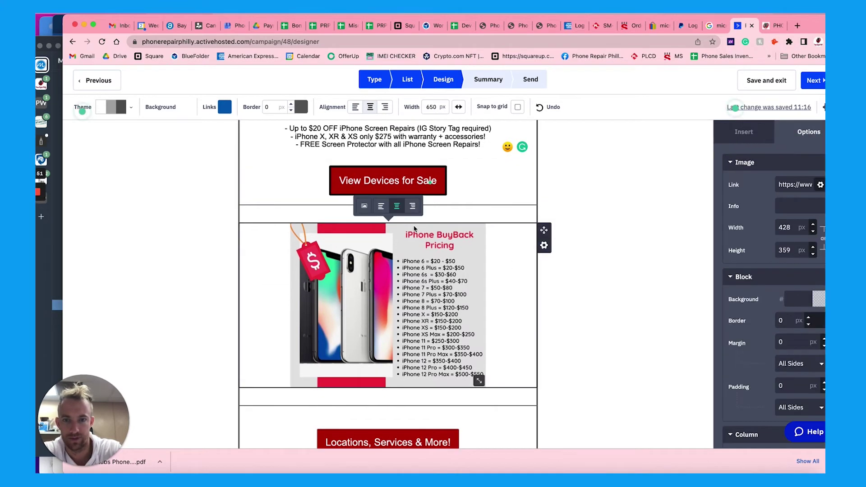
# Swap the iPhone BuyBack Pricing graphic for the Cream Photo jpg uploaded from Downloads.
pyautogui.click(365, 210)
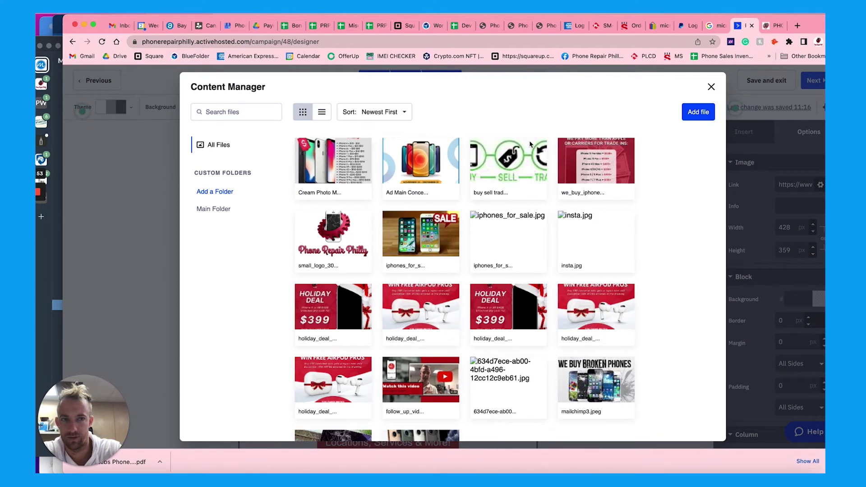
pyautogui.click(701, 113)
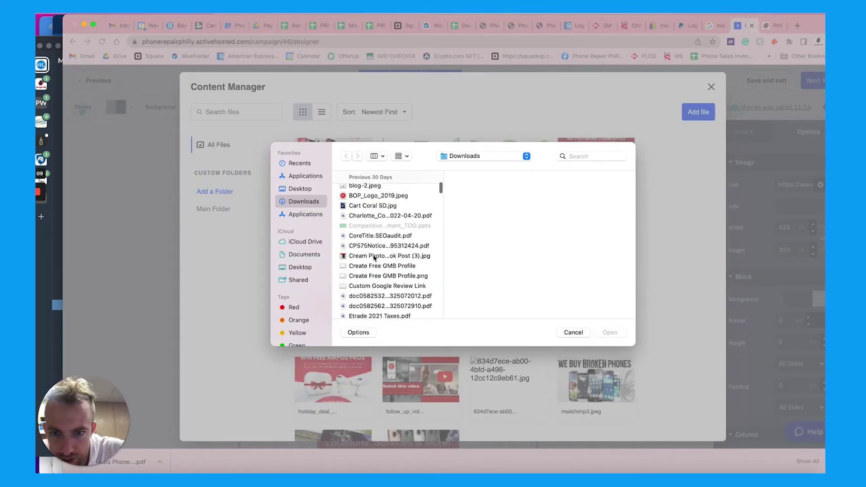
pyautogui.click(374, 256)
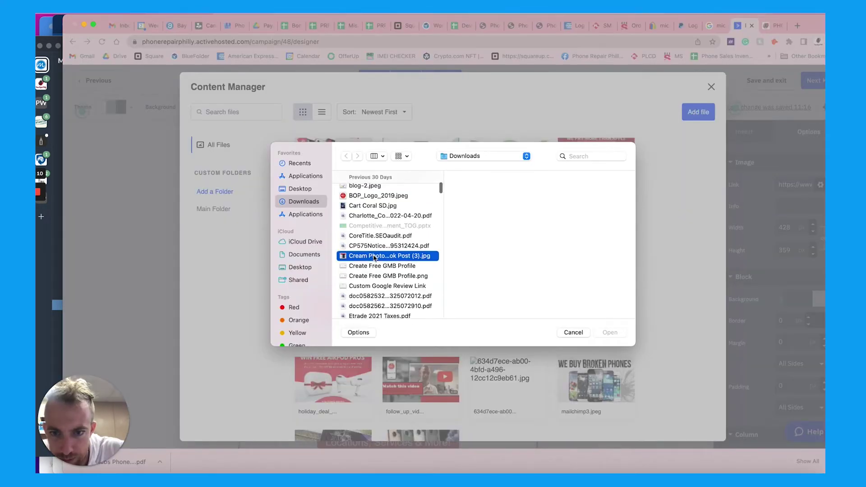
pyautogui.click(605, 333)
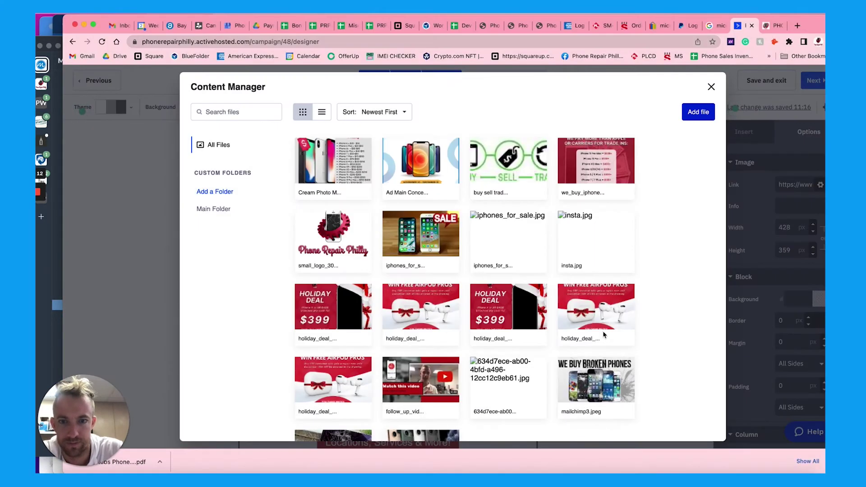
pyautogui.moveTo(326, 173)
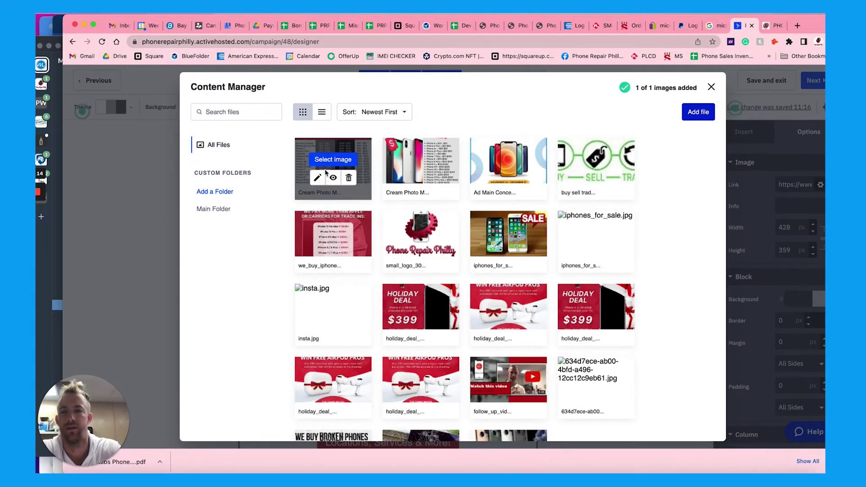
pyautogui.click(332, 160)
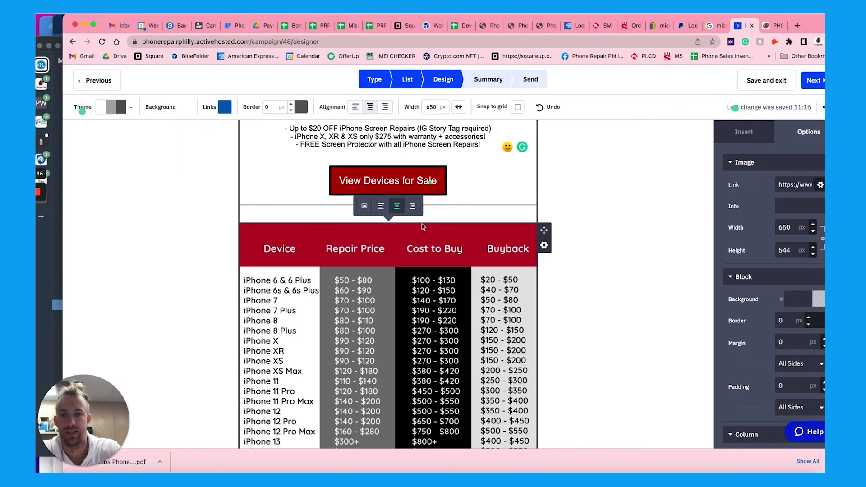
pyautogui.scroll(-3, 423, 227)
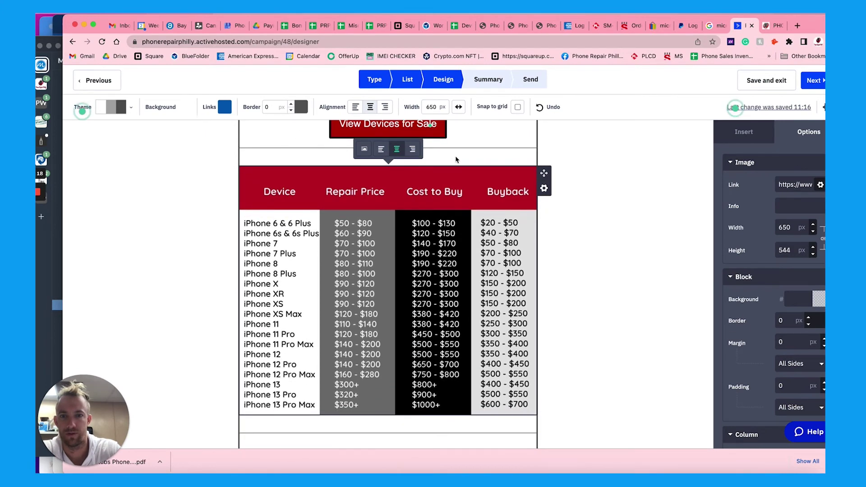
pyautogui.click(457, 159)
pyautogui.scroll(8, 456, 159)
pyautogui.scroll(3, 455, 159)
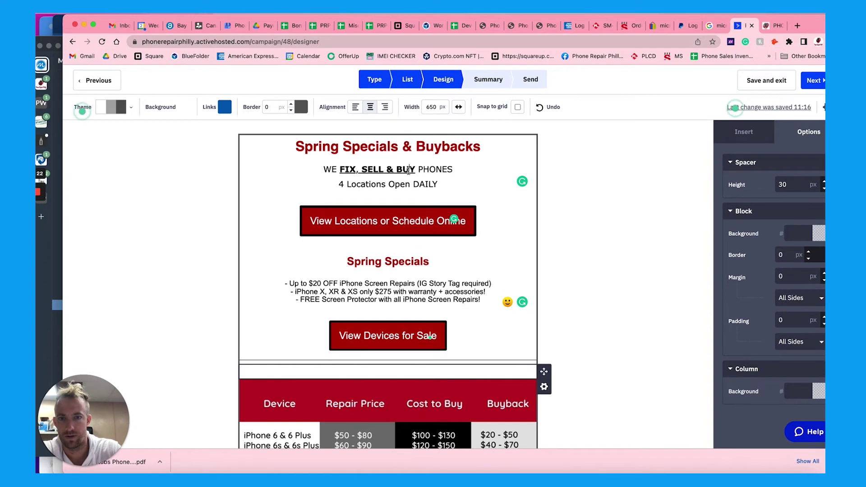
pyautogui.tripleClick(417, 174)
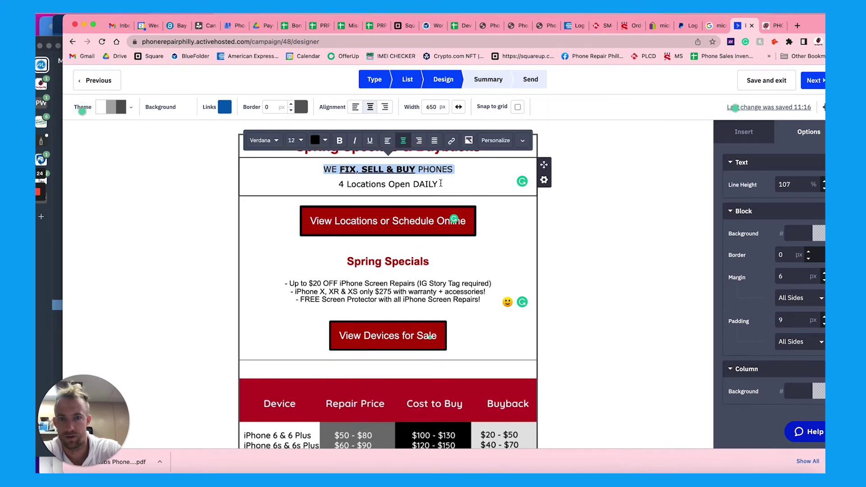
pyautogui.click(441, 183)
pyautogui.tripleClick(393, 182)
pyautogui.click(431, 170)
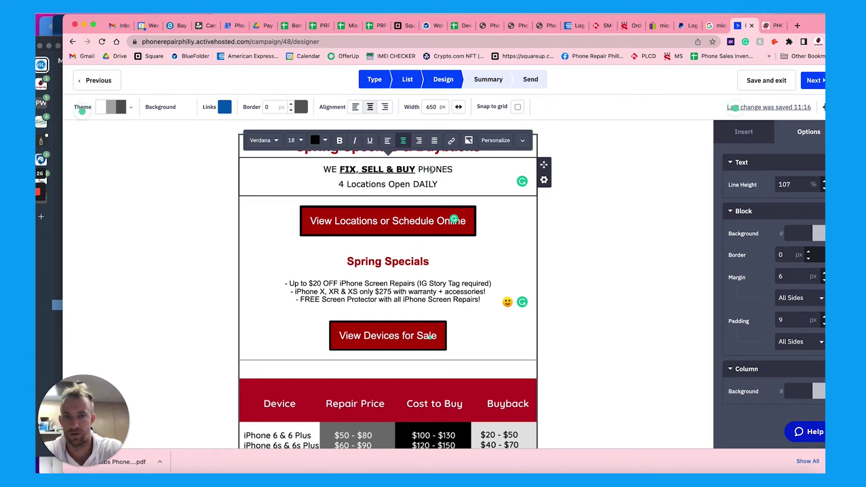
pyautogui.doubleClick(431, 170)
pyautogui.click(432, 170)
pyautogui.moveTo(454, 170); pyautogui.dragTo(320, 168)
pyautogui.press('super+c')
pyautogui.press('BackSpace')
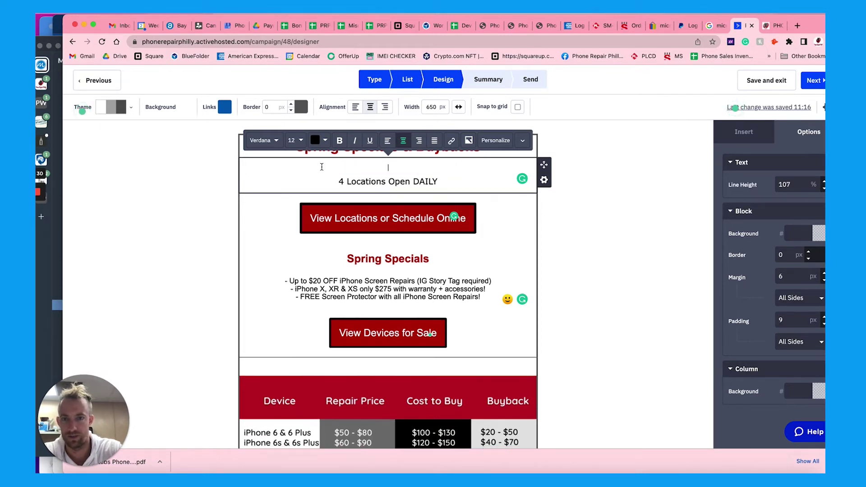
pyautogui.press('BackSpace')
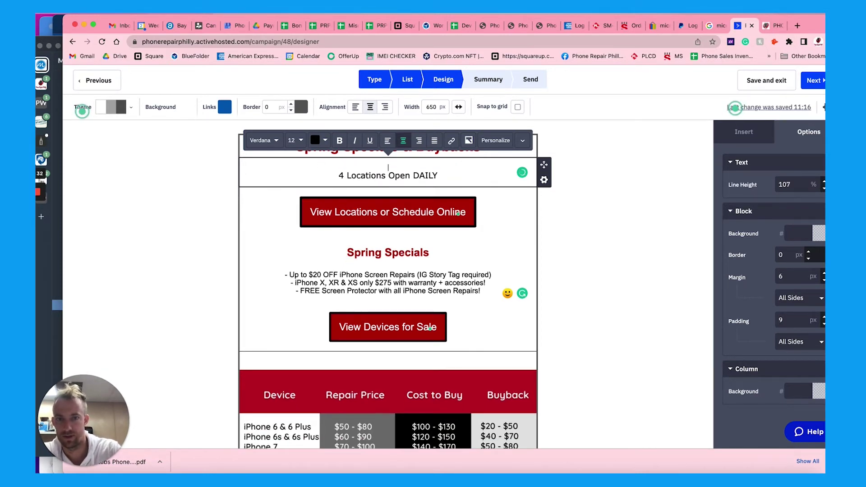
pyautogui.press('BackSpace')
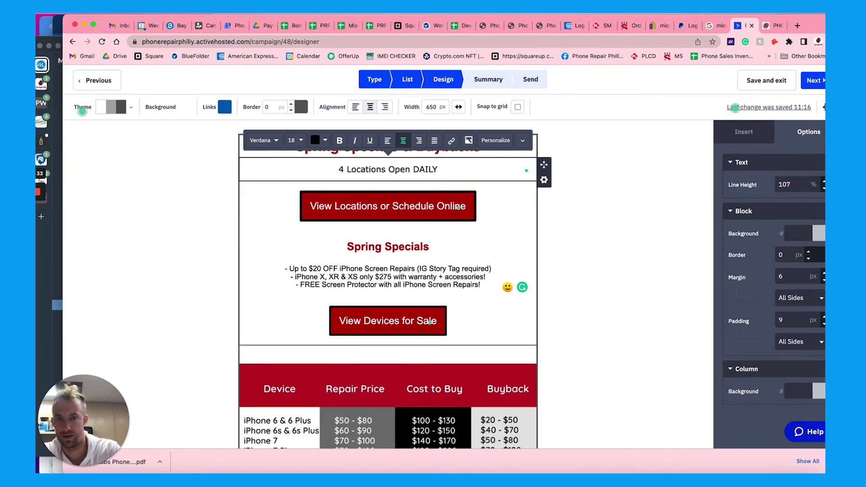
pyautogui.click(387, 352)
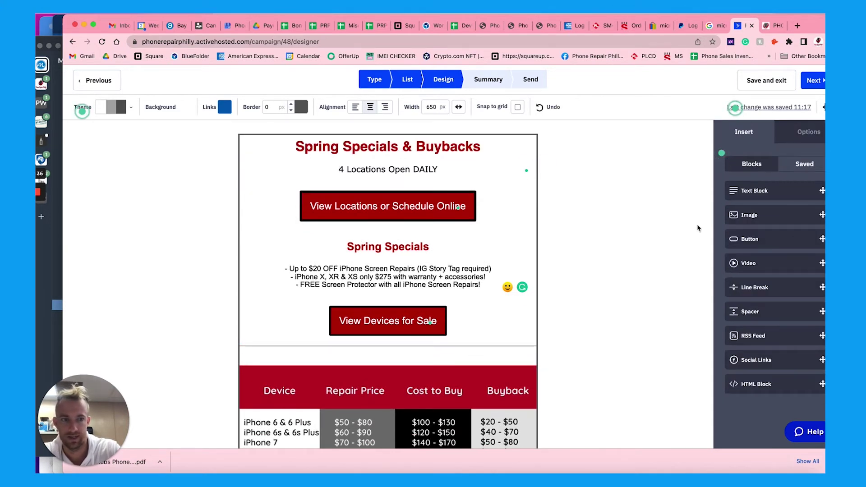
# Insert a text block above the price table and paste 'WE FIX, SELL & BUY PHONES' into it.
pyautogui.moveTo(754, 191); pyautogui.dragTo(410, 356)
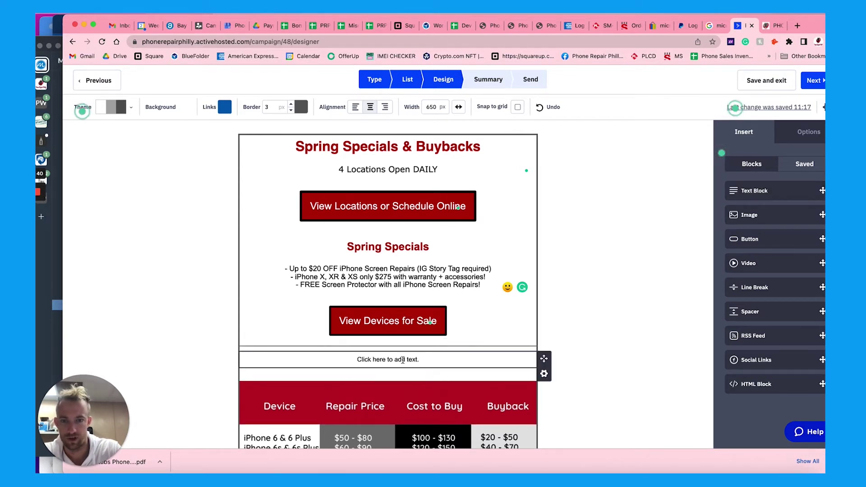
pyautogui.click(402, 360)
pyautogui.press('super+v')
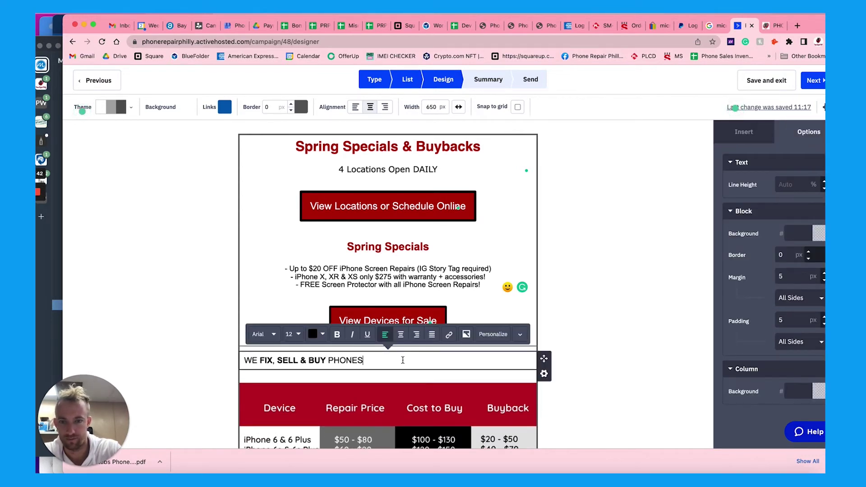
pyautogui.press('super+a')
# Center the line, make it bold and enlarge it to 22 px.
pyautogui.click(401, 334)
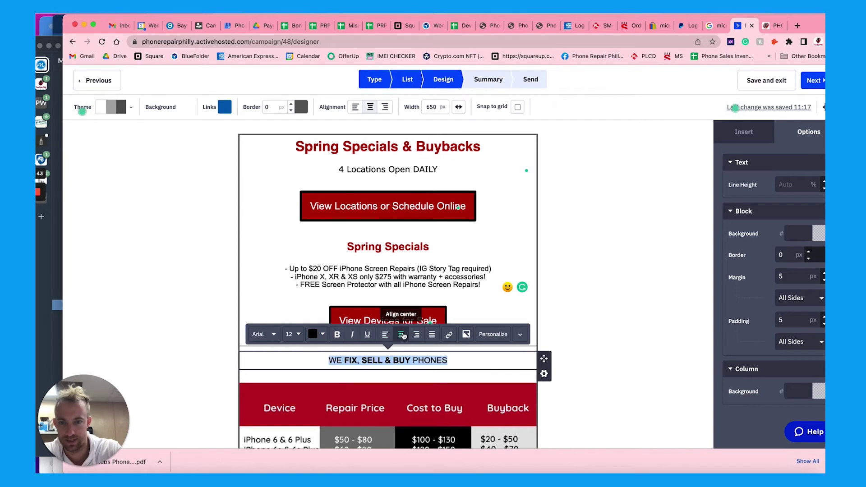
pyautogui.click(340, 334)
pyautogui.click(340, 334)
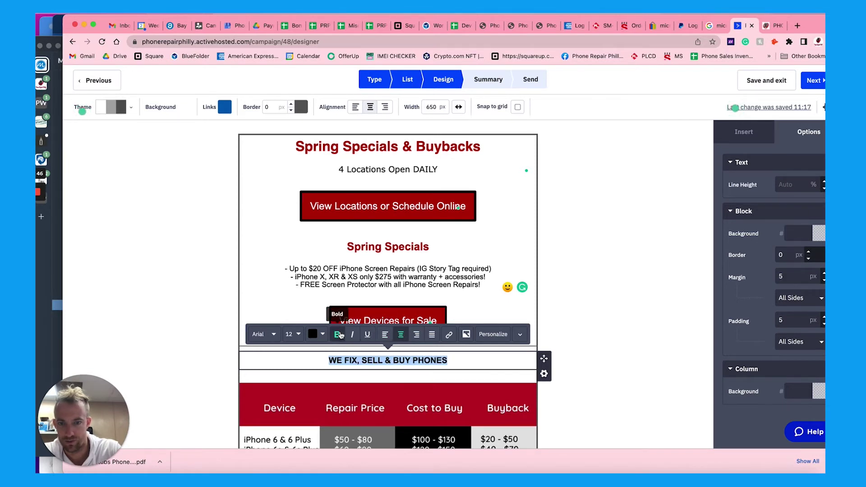
pyautogui.click(296, 334)
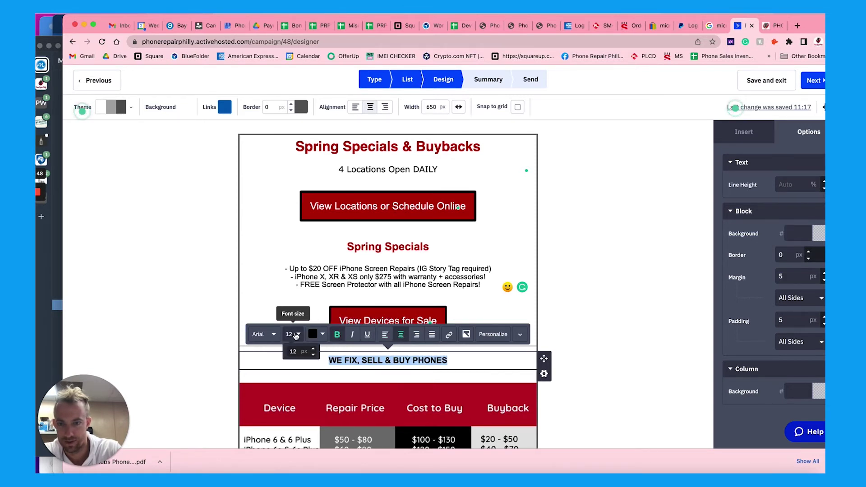
pyautogui.click(313, 350)
pyautogui.click(313, 350)
pyautogui.click(313, 350)
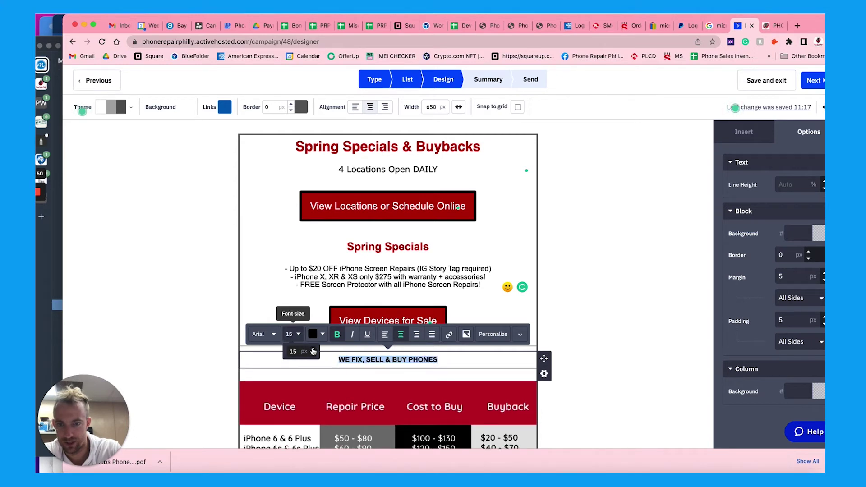
pyautogui.click(313, 350)
pyautogui.click(313, 349)
pyautogui.click(313, 350)
pyautogui.click(313, 349)
pyautogui.click(313, 349)
pyautogui.click(313, 350)
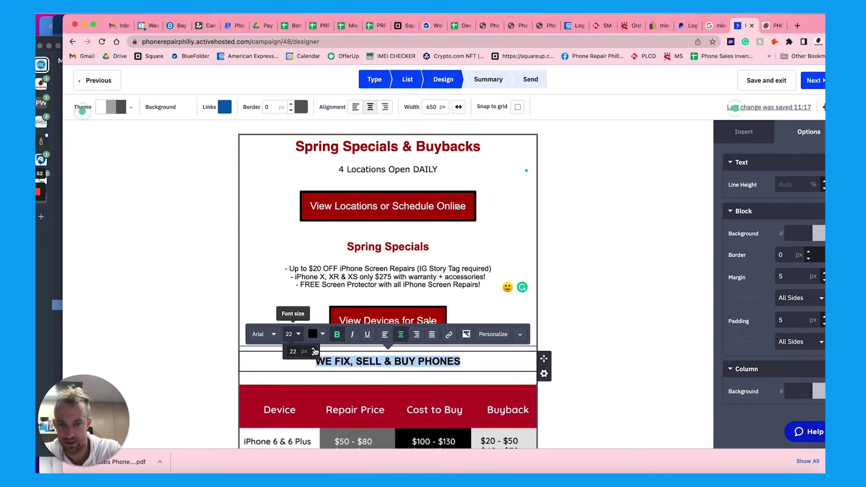
pyautogui.click(313, 349)
pyautogui.click(313, 350)
pyautogui.click(587, 276)
pyautogui.scroll(-5, 586, 286)
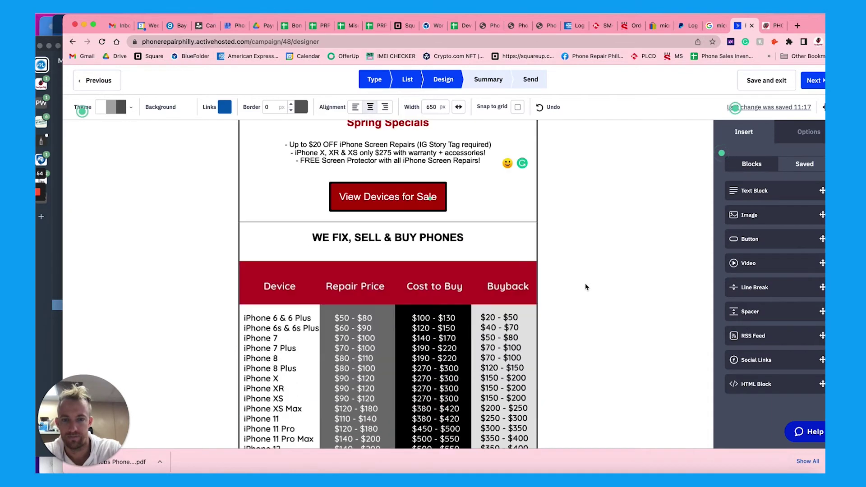
pyautogui.scroll(-3, 585, 287)
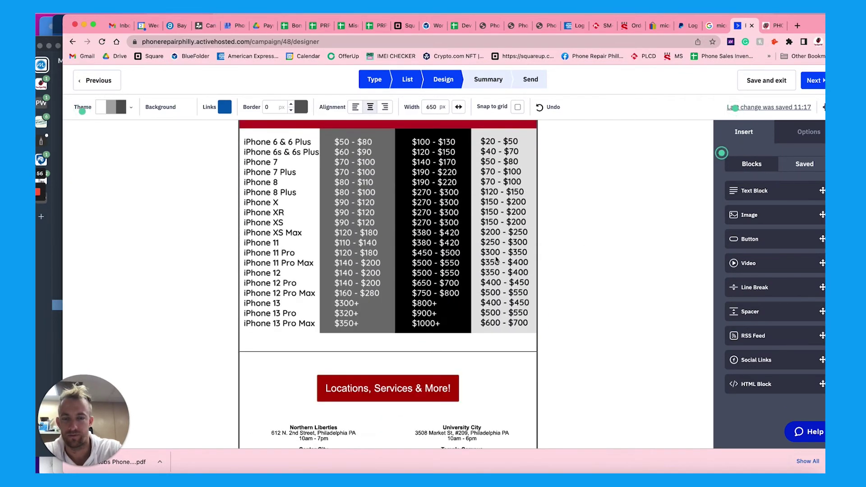
# Delete the divider line beneath the price table.
pyautogui.scroll(-1, 496, 306)
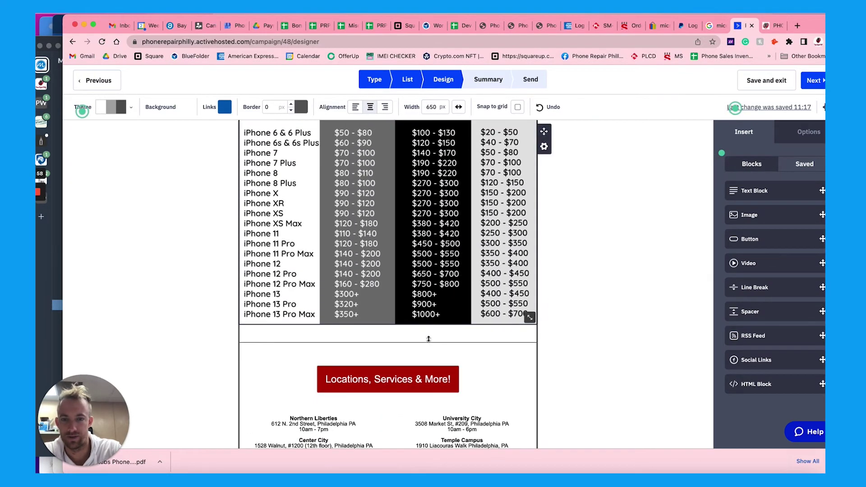
pyautogui.click(532, 342)
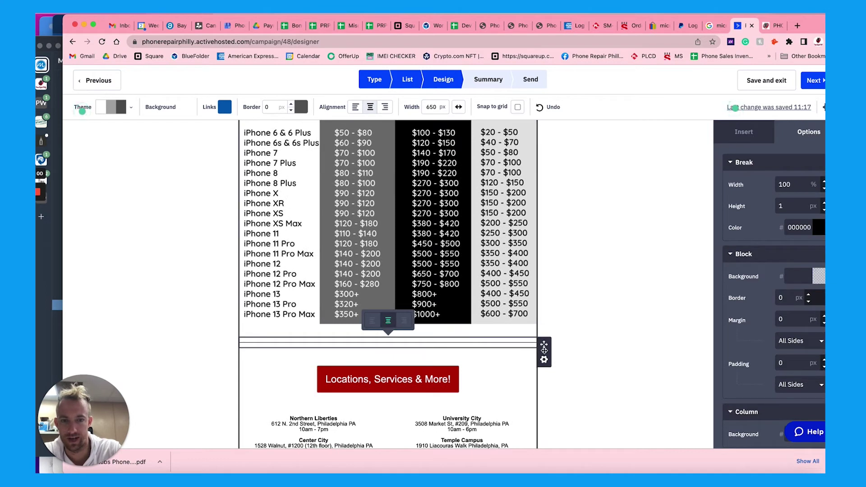
pyautogui.click(545, 360)
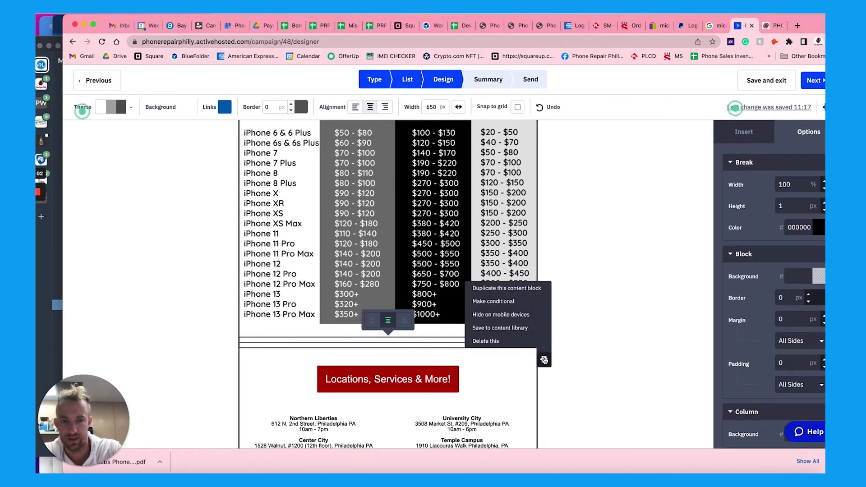
pyautogui.click(508, 341)
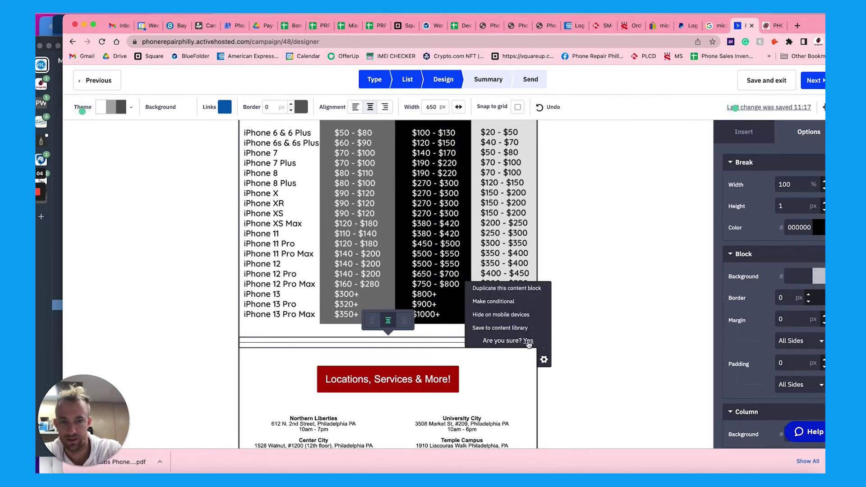
pyautogui.click(528, 342)
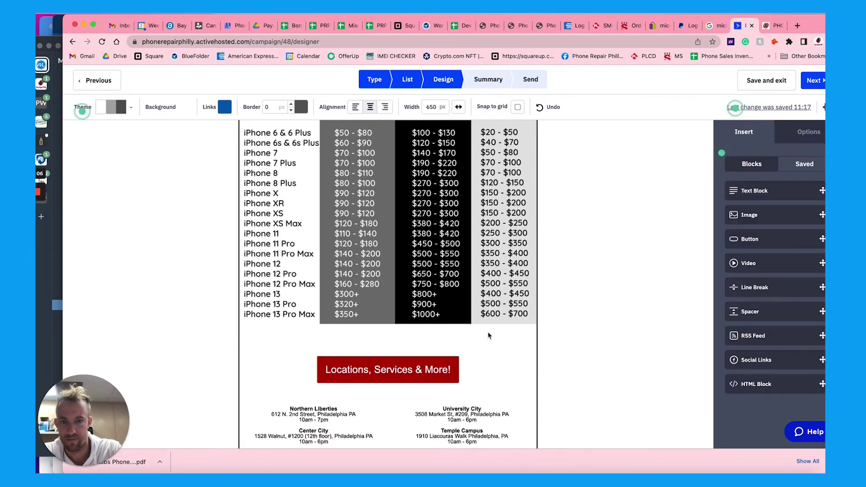
pyautogui.scroll(-3, 488, 335)
pyautogui.scroll(10, 488, 336)
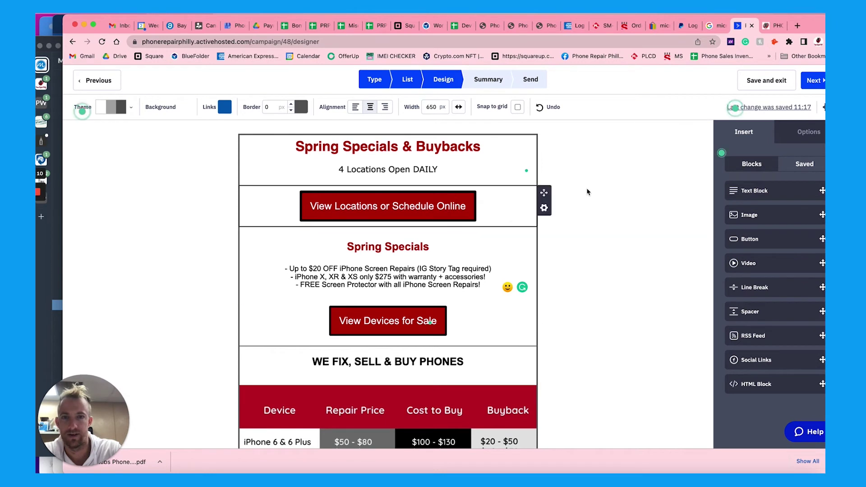
# Retitle the headline 'Phone Repair Philly Spring Specials', removing '& Buybacks'.
pyautogui.click(402, 147)
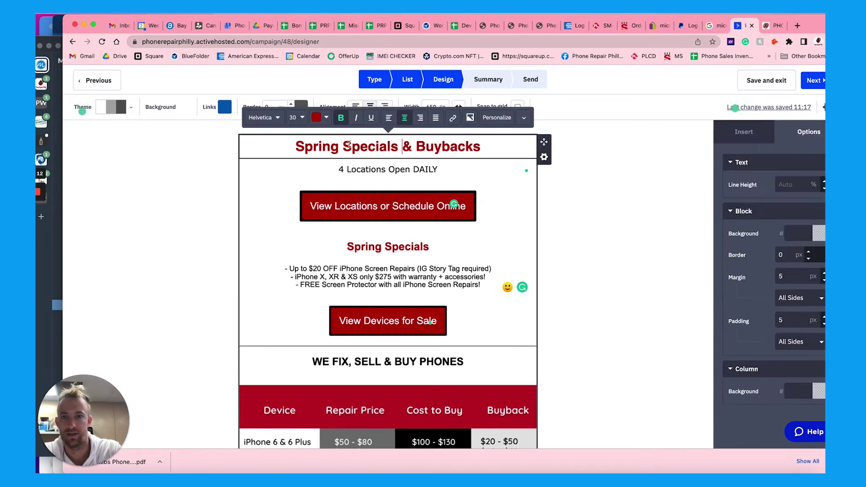
pyautogui.moveTo(314, 146); pyautogui.dragTo(297, 147)
pyautogui.click(297, 147)
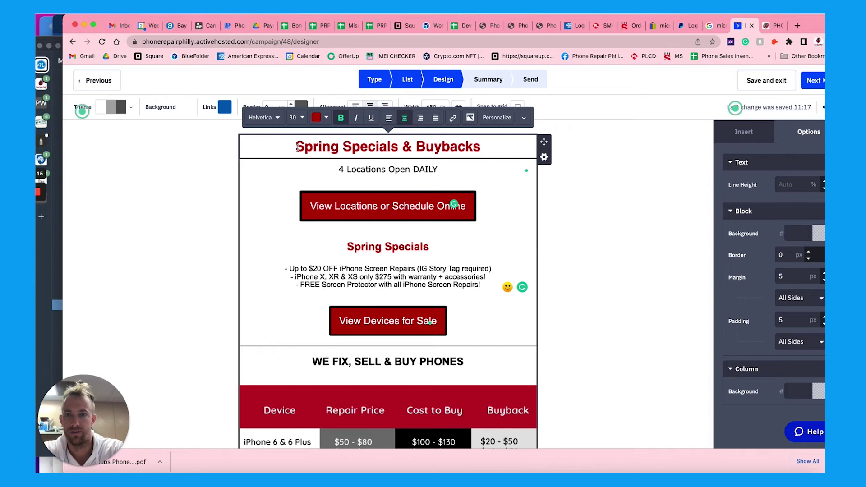
pyautogui.scroll(-10, 298, 150)
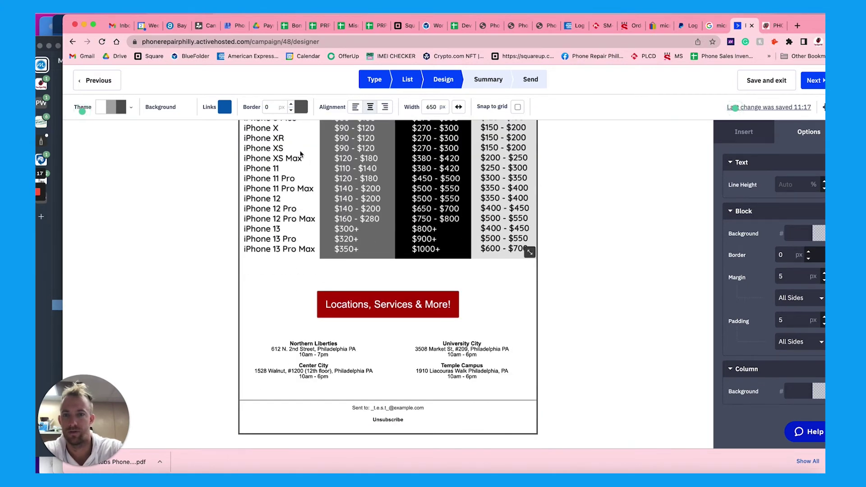
pyautogui.scroll(10, 301, 154)
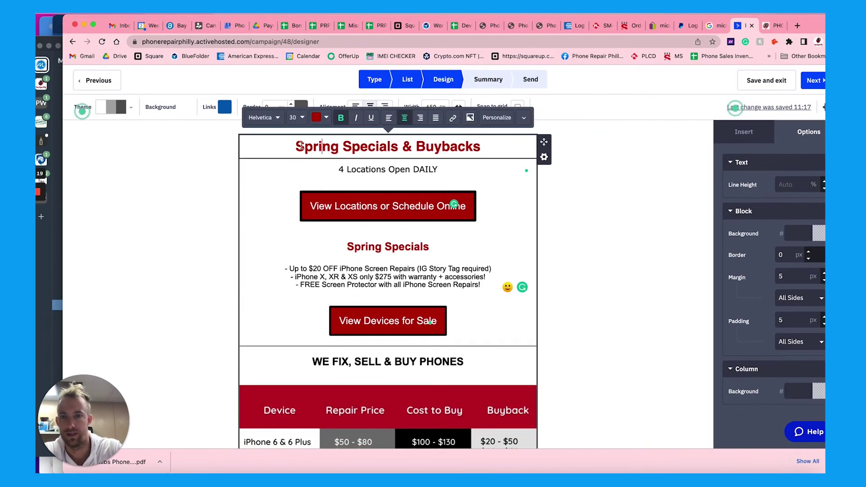
pyautogui.write('Phone Repair P')
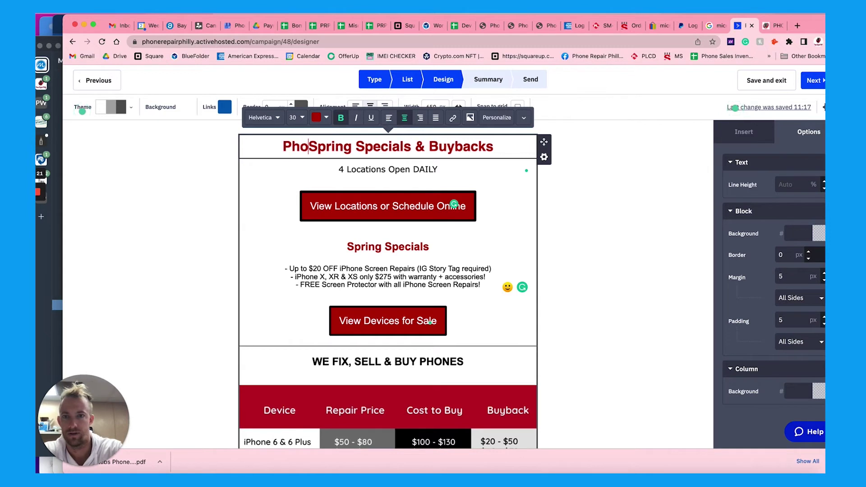
pyautogui.write('hilly')
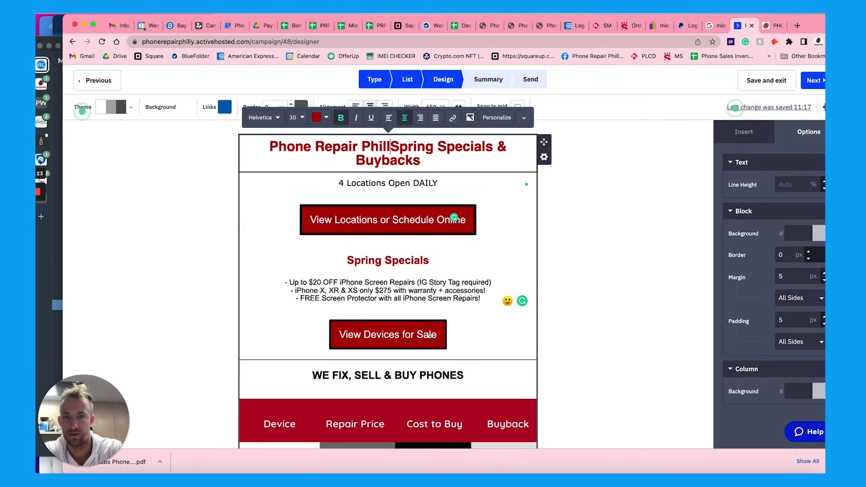
pyautogui.moveTo(500, 143); pyautogui.dragTo(501, 159)
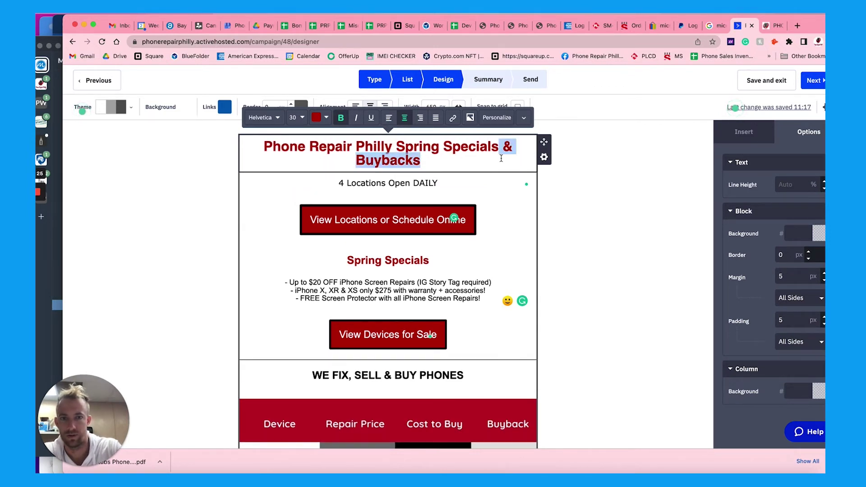
pyautogui.press('BackSpace')
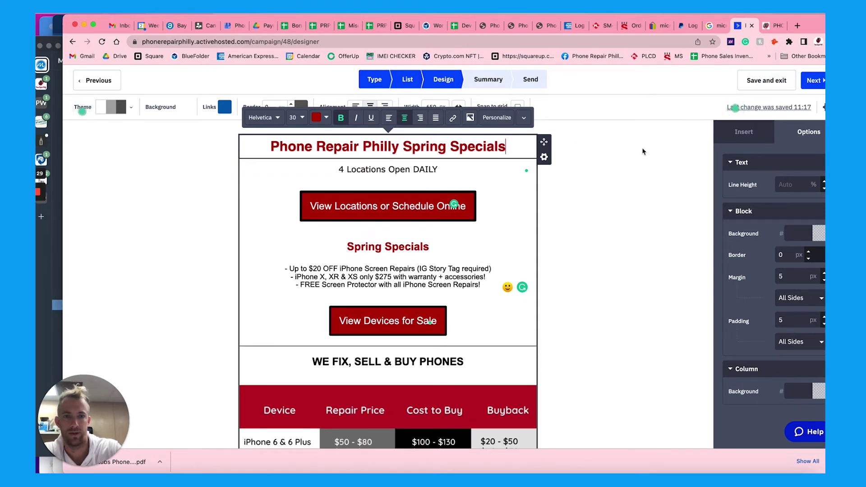
pyautogui.click(616, 166)
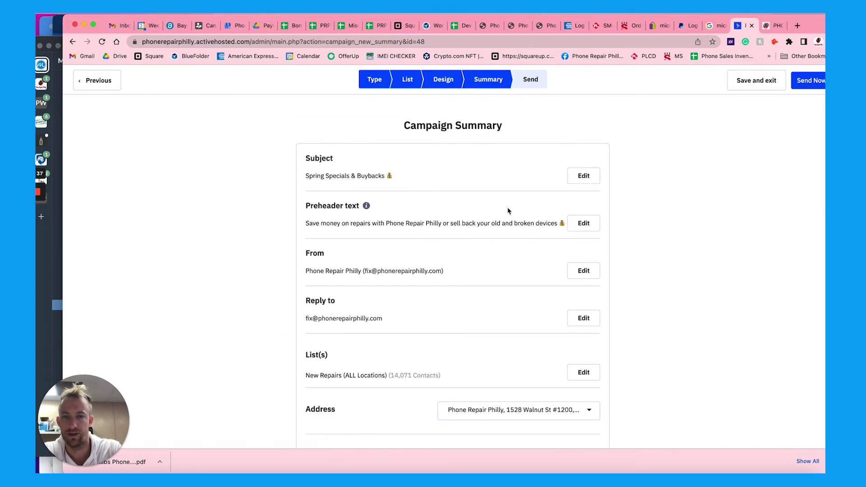
pyautogui.click(576, 177)
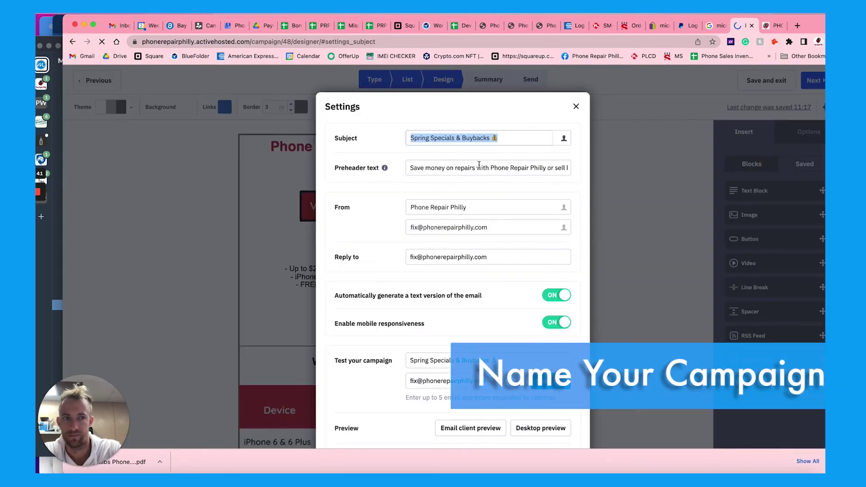
# Set the subject to 'Looking for Upgrade Your Phone this Spring' and preheader to 'Buy, sell, fix, trade in or upgrade at Phone Repair Philly'.
pyautogui.click(411, 138)
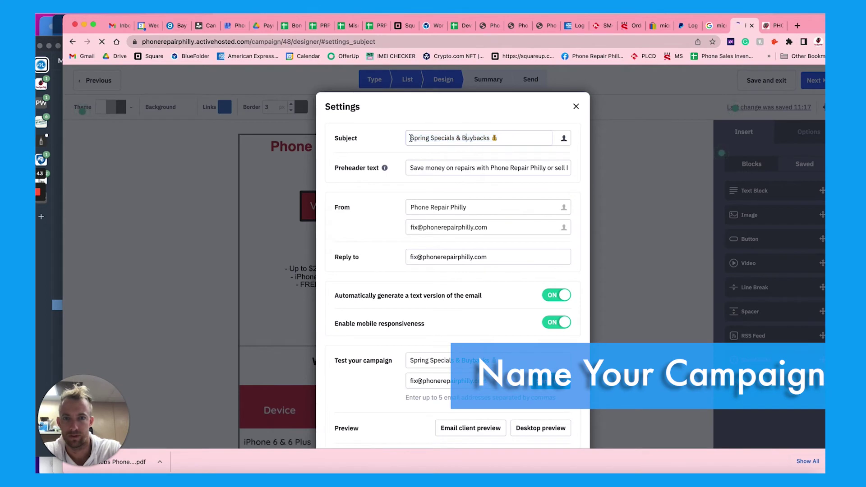
pyautogui.moveTo(411, 138); pyautogui.dragTo(517, 139)
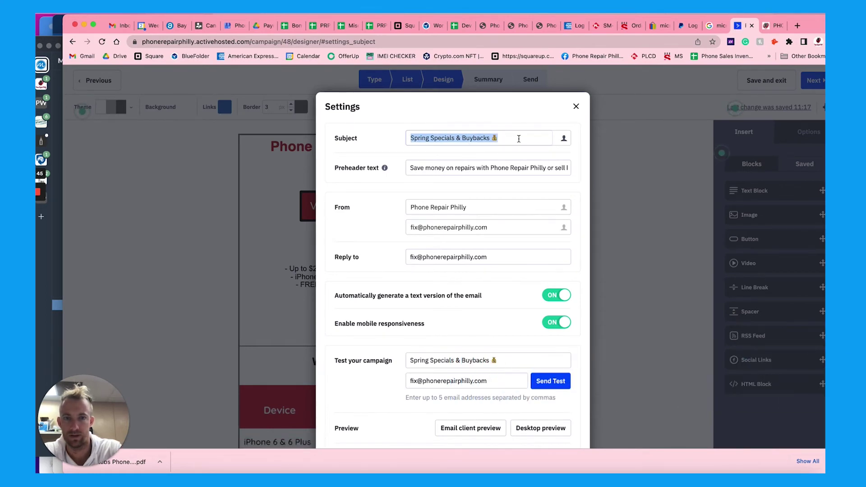
pyautogui.write('Looking ')
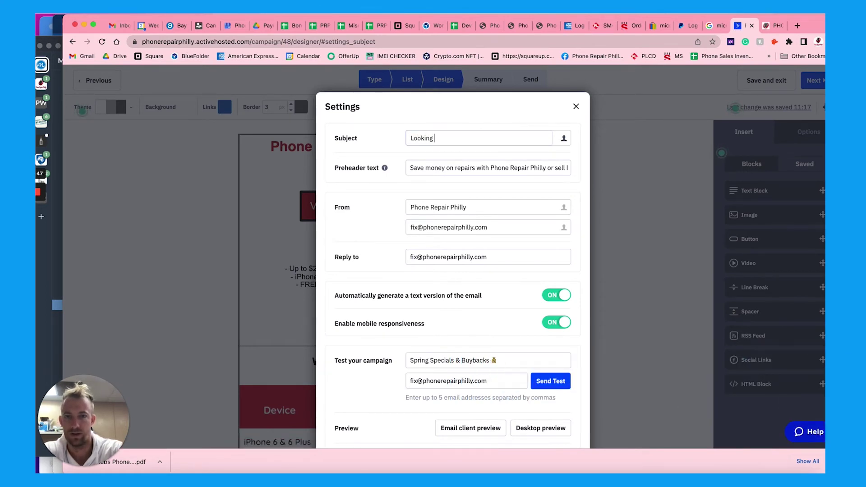
pyautogui.write('for')
pyautogui.write(' U')
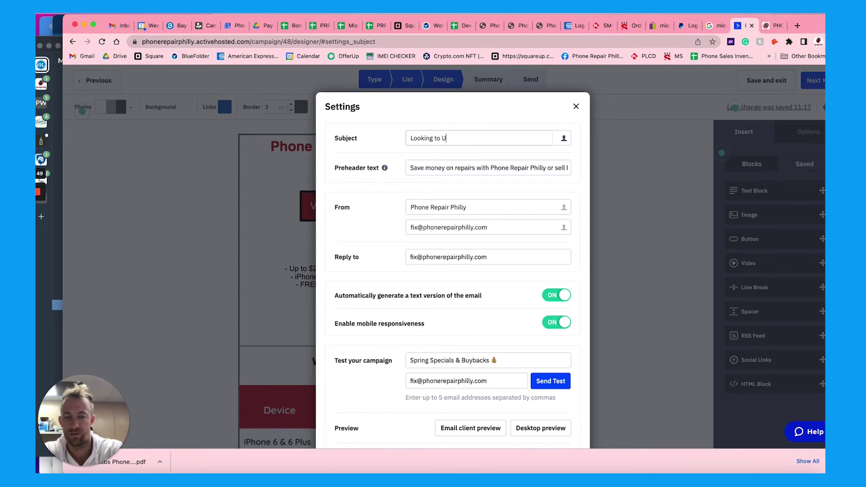
pyautogui.write('pgrade Your Ph')
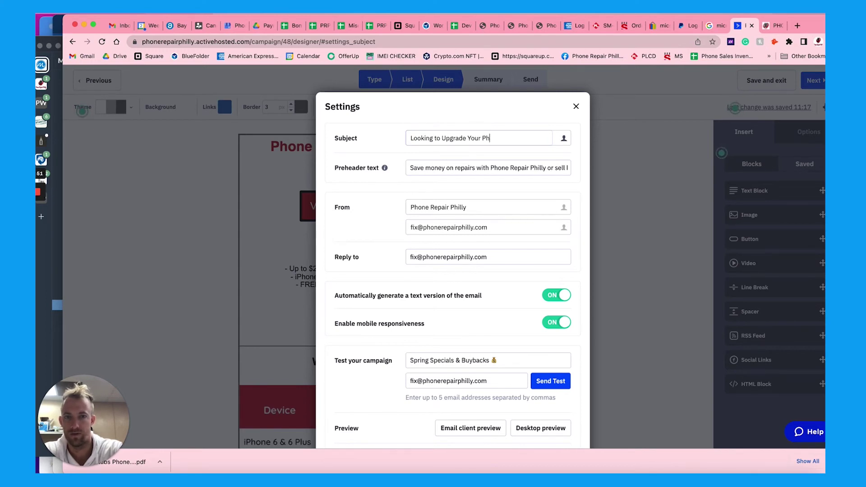
pyautogui.write('one this Spring?')
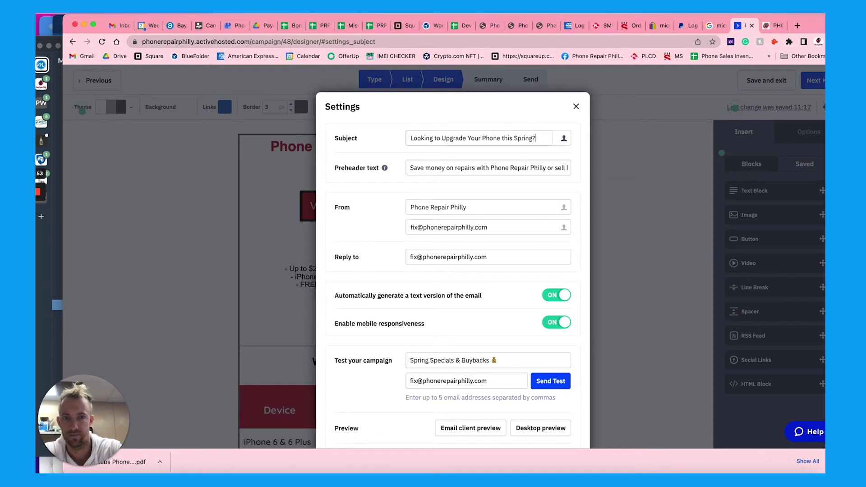
pyautogui.tripleClick(411, 170)
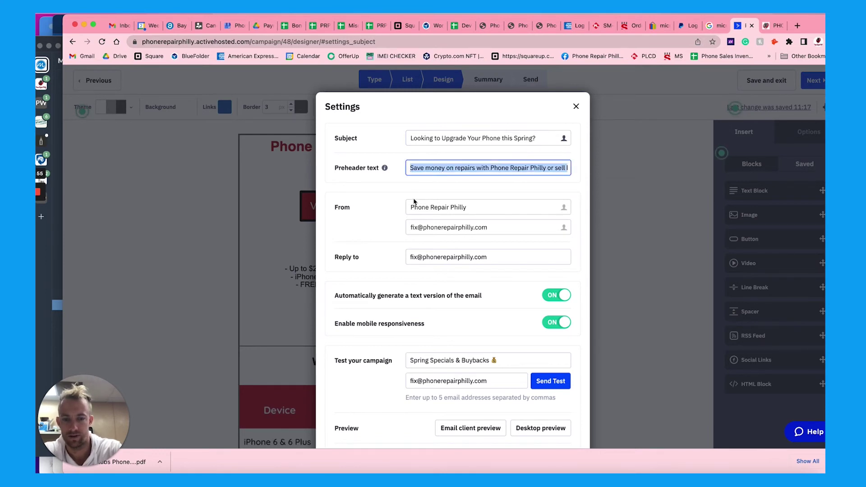
pyautogui.write('Buy, sell, fix, trade in or upgrade at')
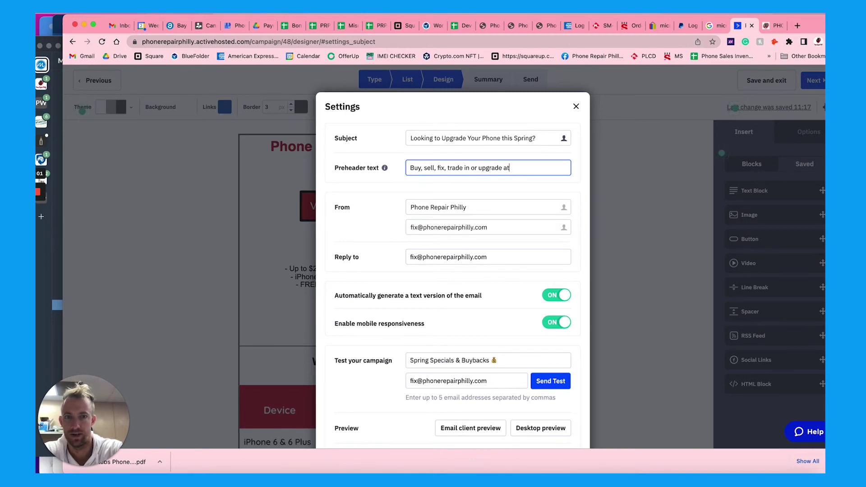
pyautogui.write('irp')
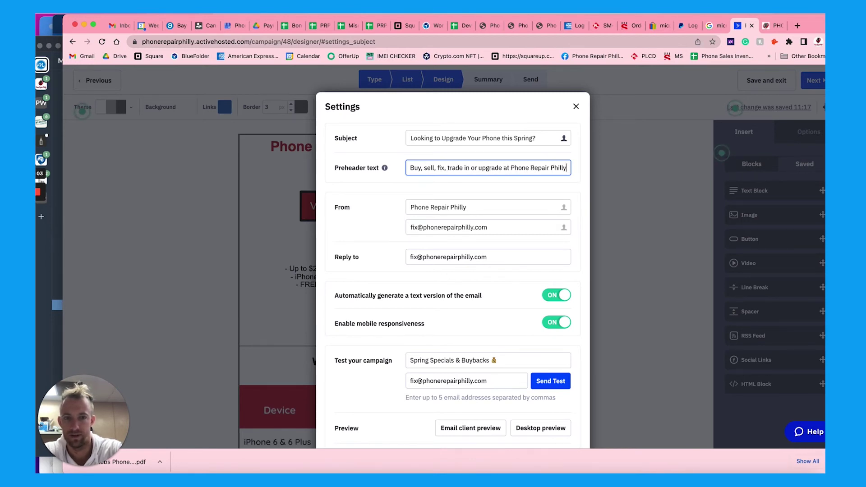
# Send a test email, overriding the warning, and continue to the summary.
pyautogui.scroll(-3, 549, 334)
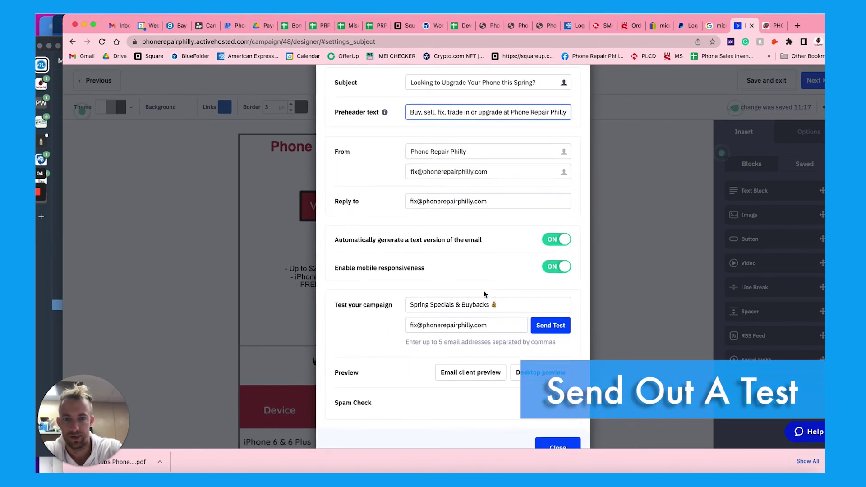
pyautogui.click(549, 334)
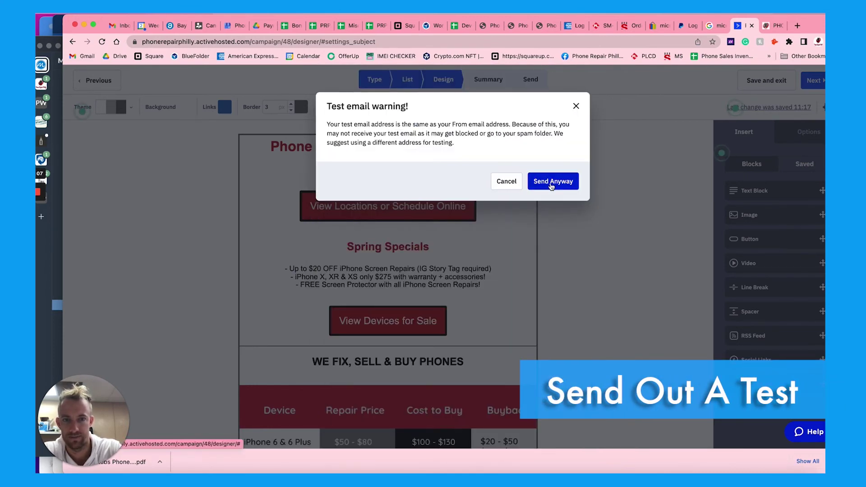
pyautogui.click(551, 183)
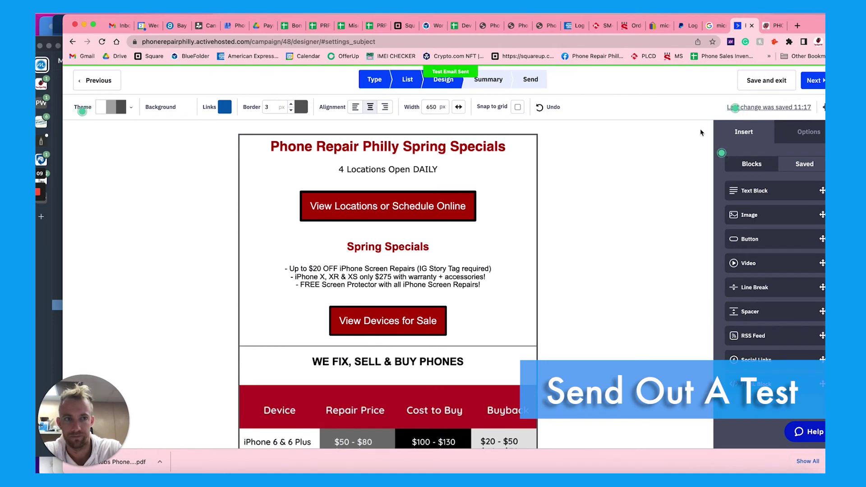
pyautogui.click(812, 80)
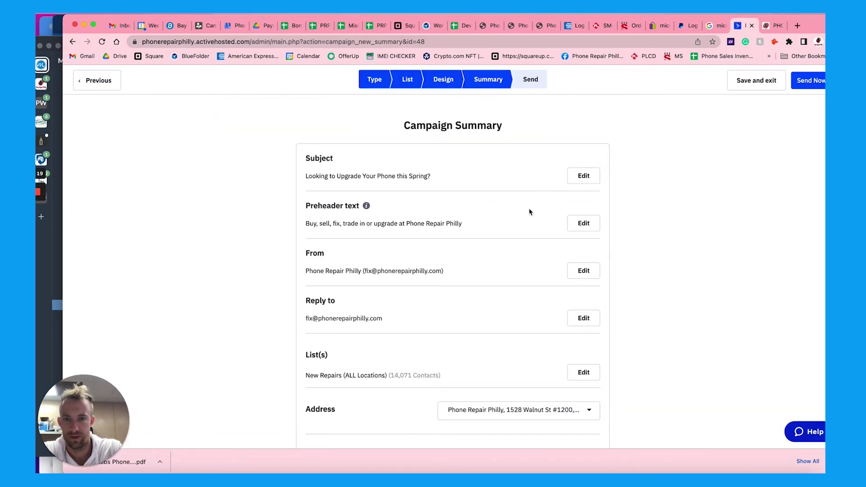
pyautogui.scroll(-1, 530, 211)
pyautogui.scroll(-3, 391, 208)
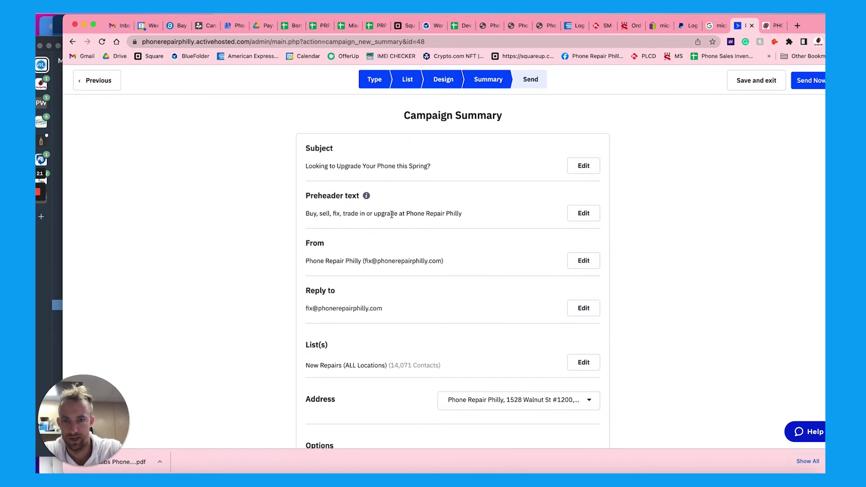
pyautogui.scroll(-4, 373, 268)
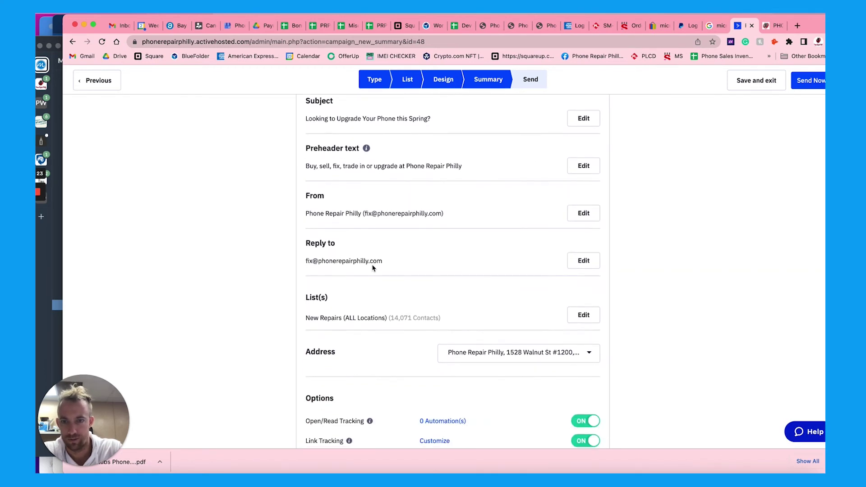
pyautogui.scroll(-4, 388, 246)
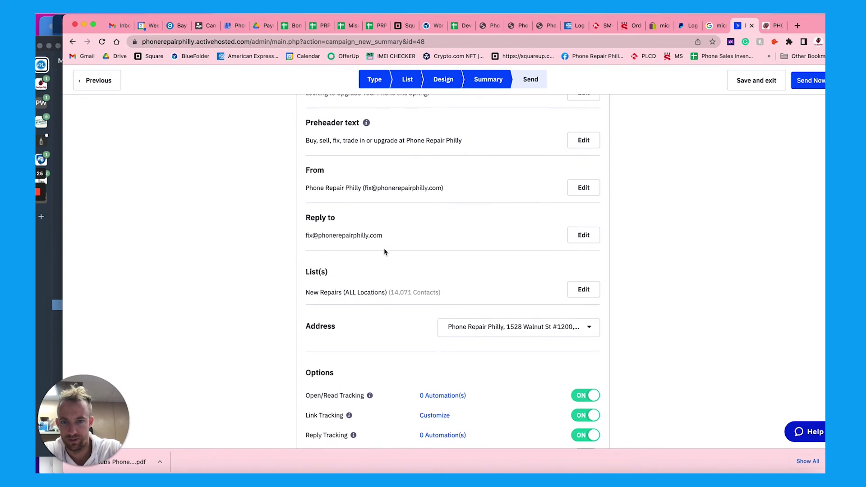
pyautogui.scroll(-2, 386, 252)
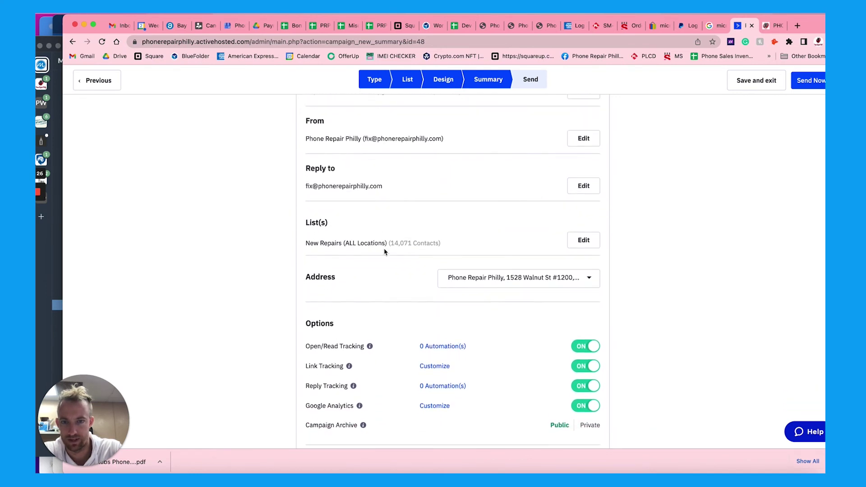
pyautogui.click(476, 277)
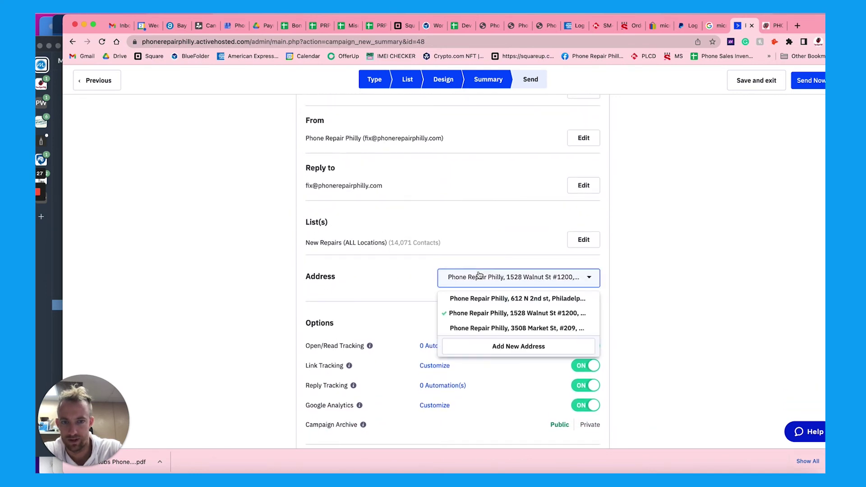
pyautogui.click(400, 292)
pyautogui.scroll(-2, 500, 307)
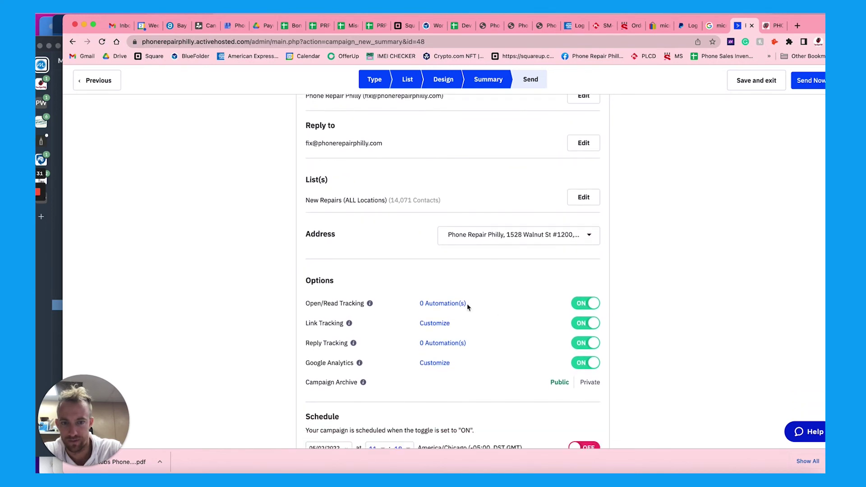
pyautogui.scroll(-2, 548, 308)
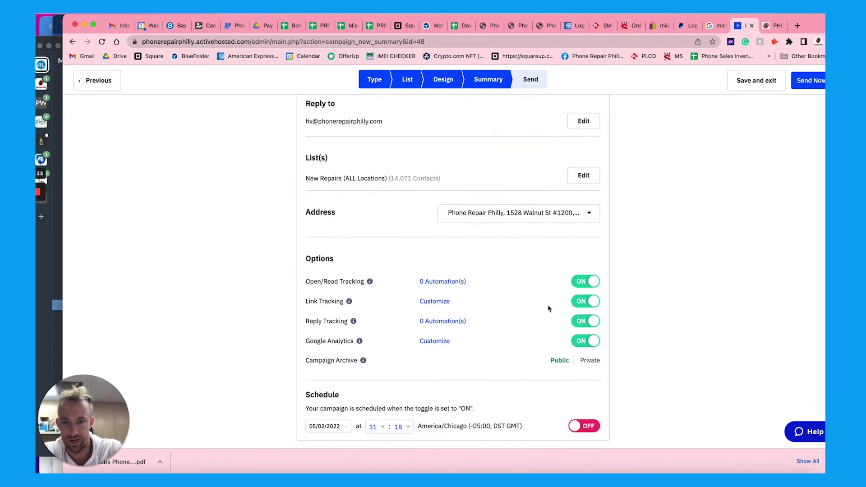
pyautogui.scroll(-2, 549, 309)
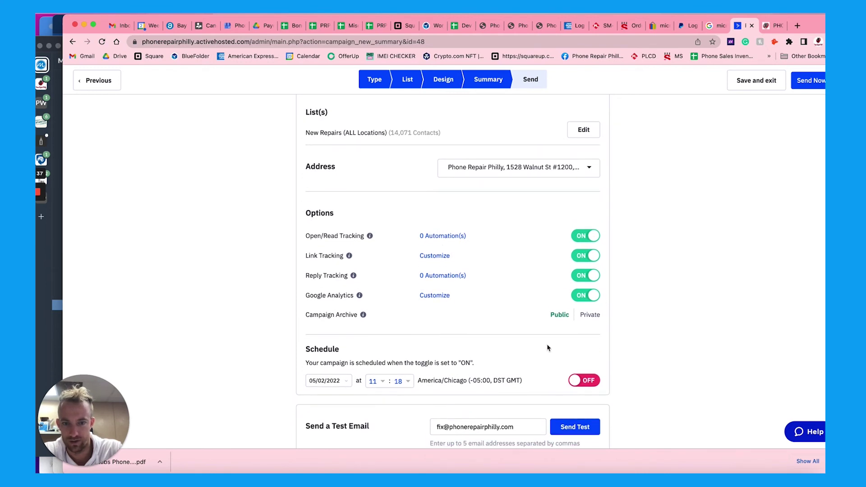
pyautogui.scroll(-3, 548, 348)
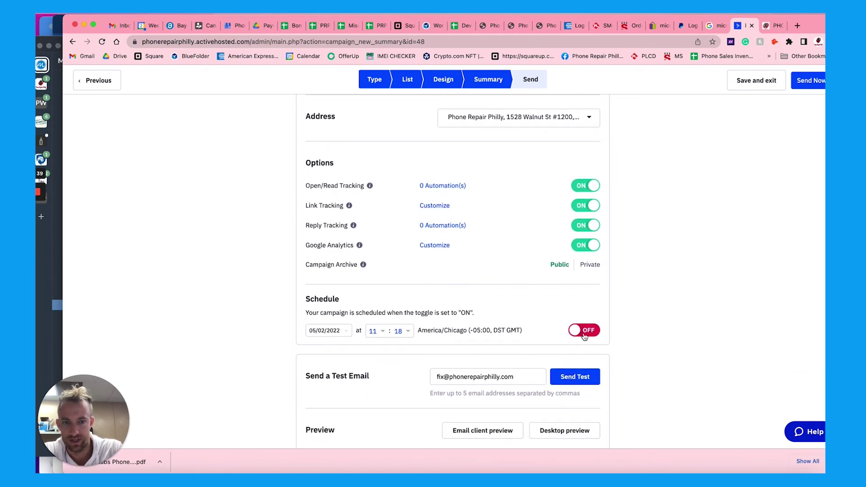
pyautogui.scroll(-3, 566, 330)
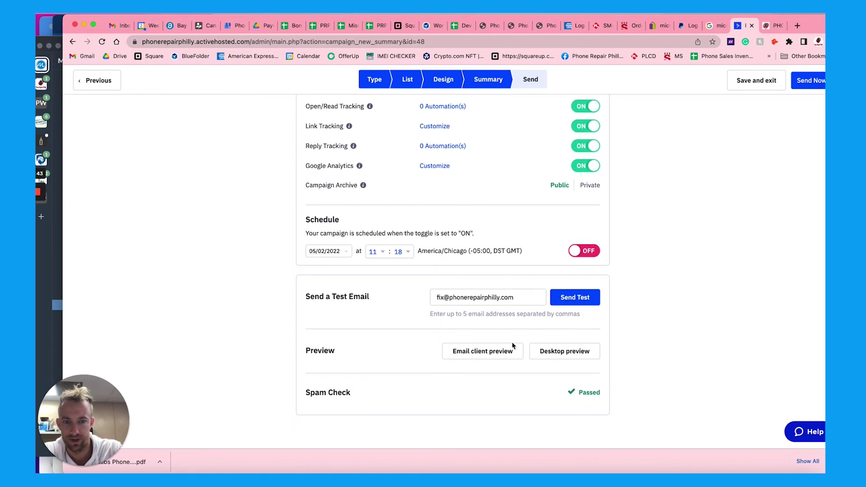
# View an enlarged desktop preview of the email from headline to footer, then close it.
pyautogui.click(557, 353)
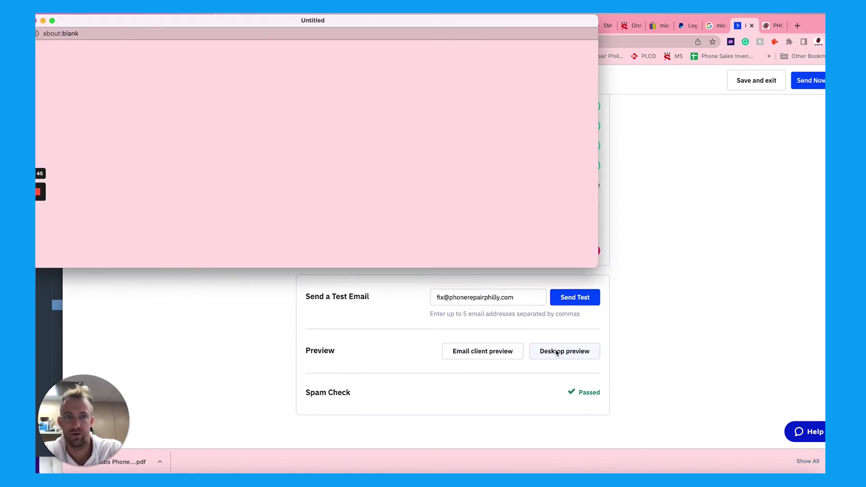
pyautogui.moveTo(604, 363); pyautogui.dragTo(608, 406)
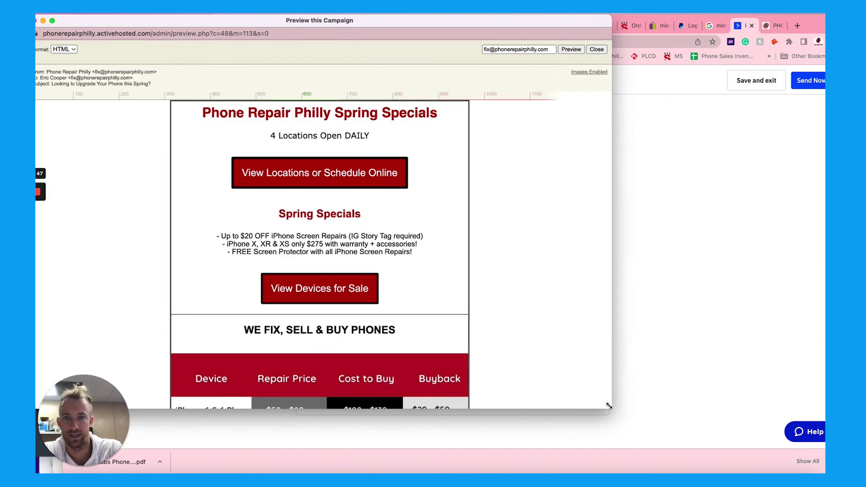
pyautogui.scroll(-15, 421, 235)
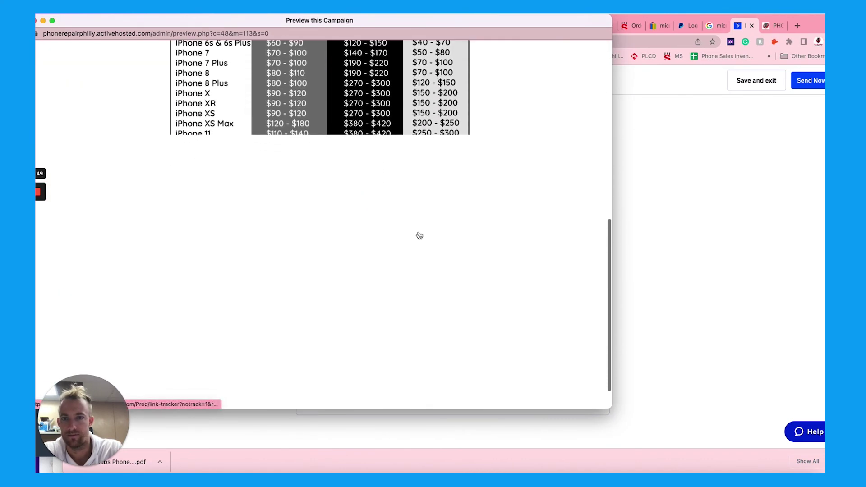
pyautogui.scroll(20, 419, 234)
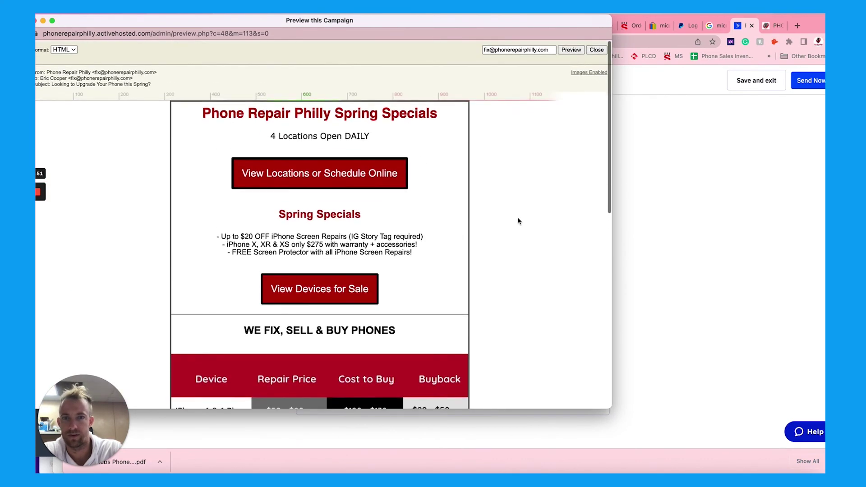
pyautogui.scroll(-5, 330, 224)
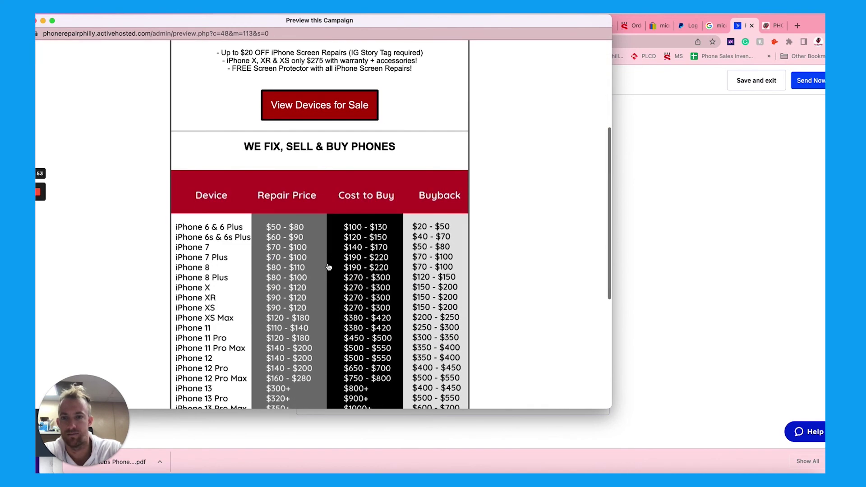
pyautogui.scroll(8, 328, 267)
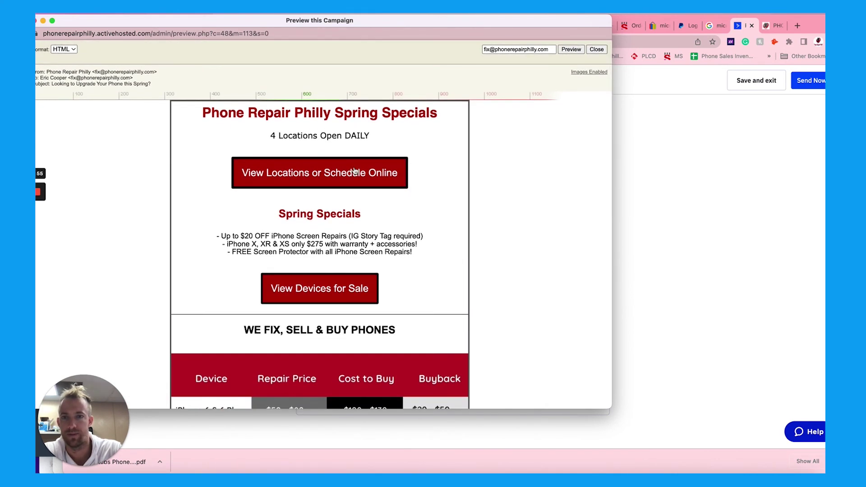
pyautogui.scroll(-10, 334, 142)
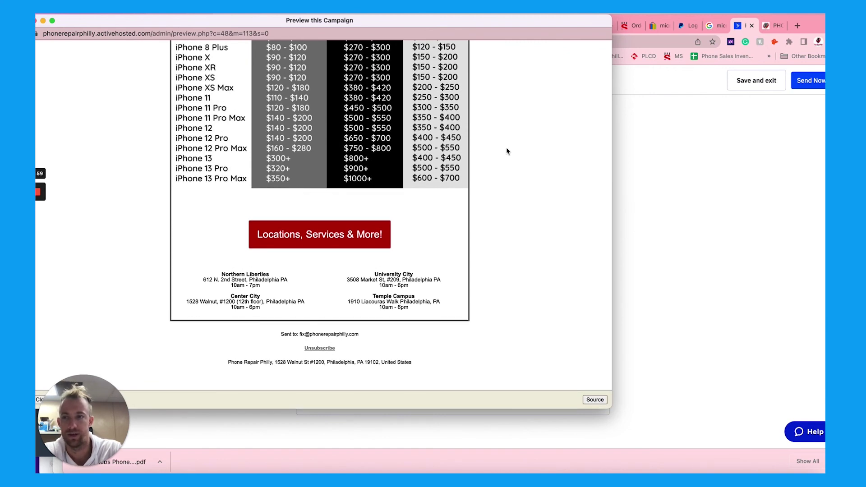
pyautogui.click(614, 182)
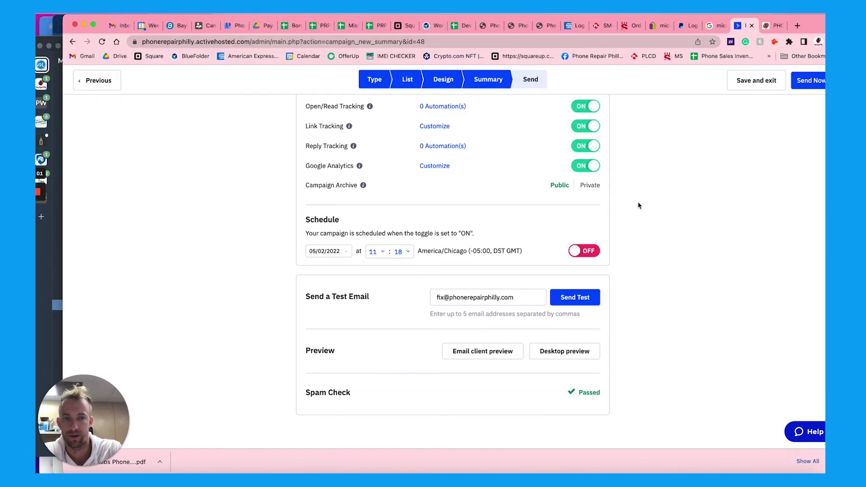
# Scroll over the Campaign Summary again to recheck the subject and schedule.
pyautogui.scroll(10, 638, 205)
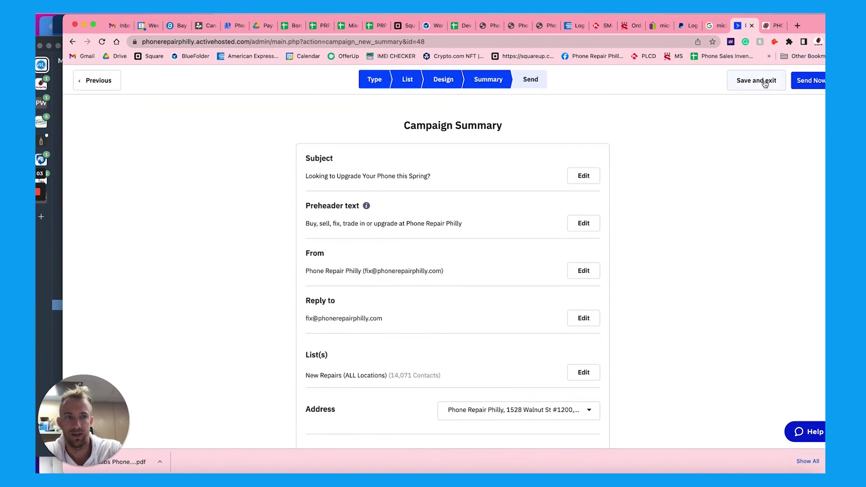
pyautogui.scroll(-5, 628, 283)
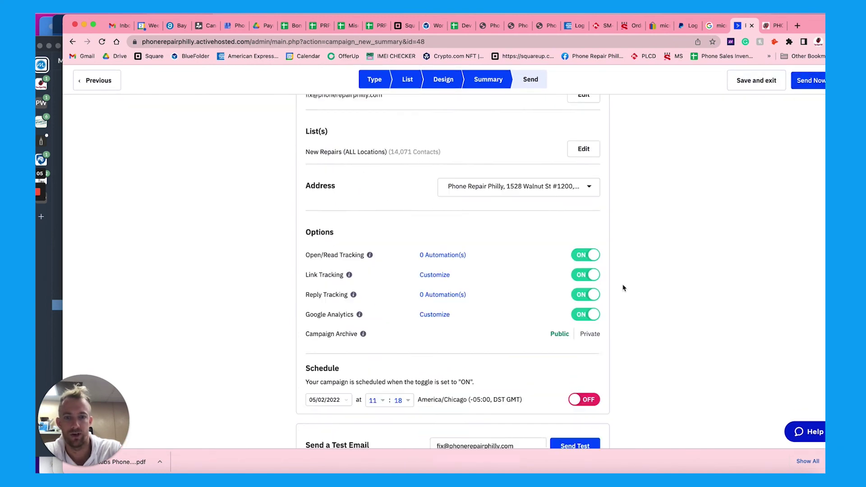
pyautogui.scroll(-2, 624, 287)
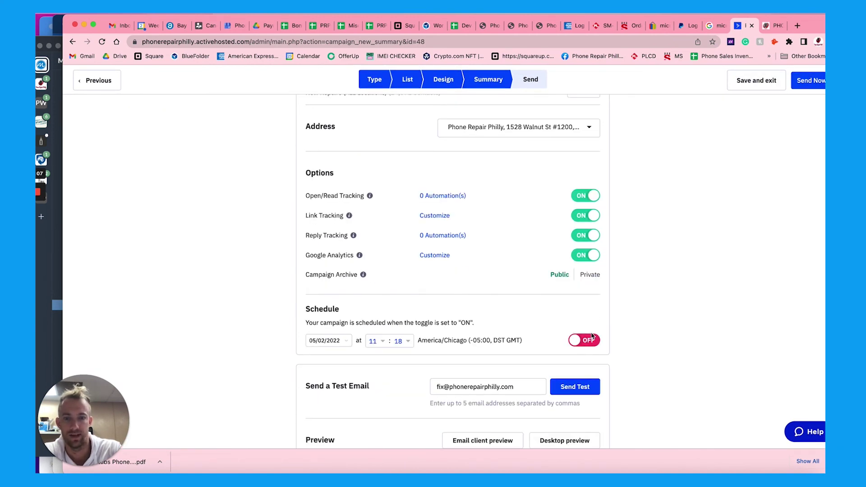
pyautogui.scroll(6, 701, 265)
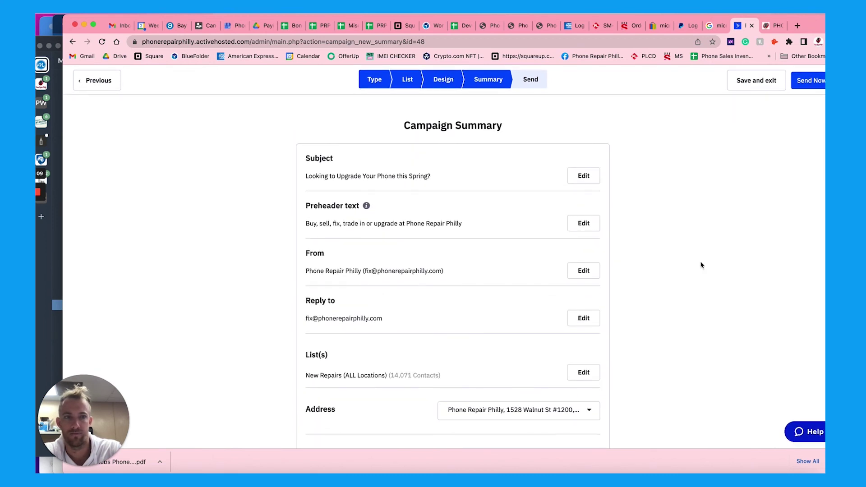